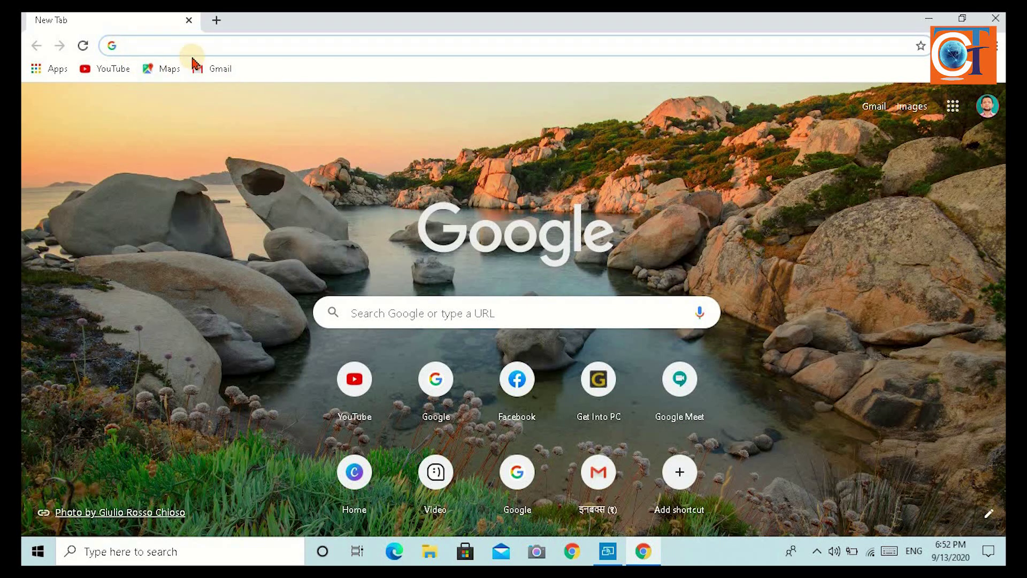
# Open the Google Meet site at meet.google.com in the browser
pyautogui.write('meet')
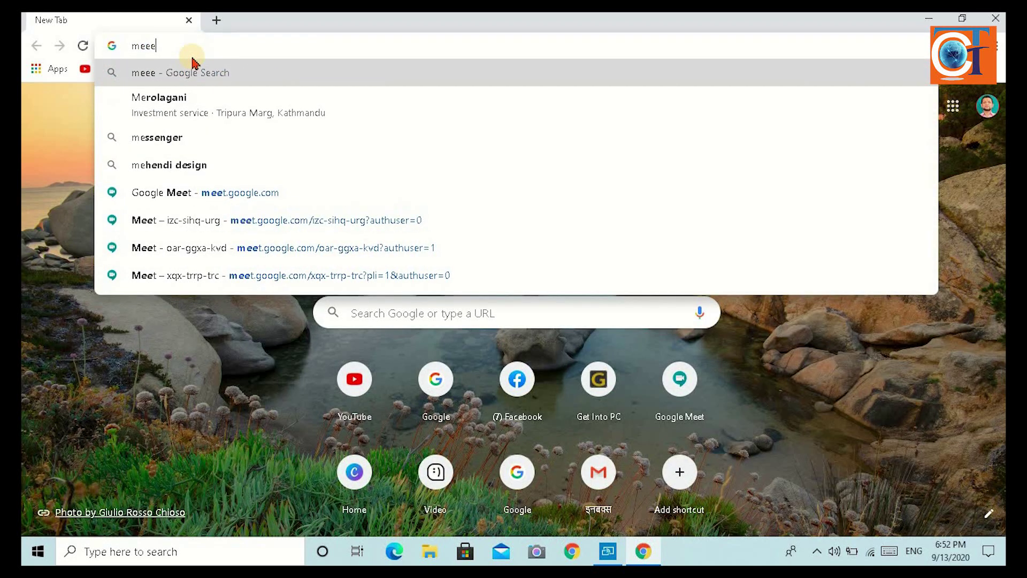
pyautogui.write('.google.com')
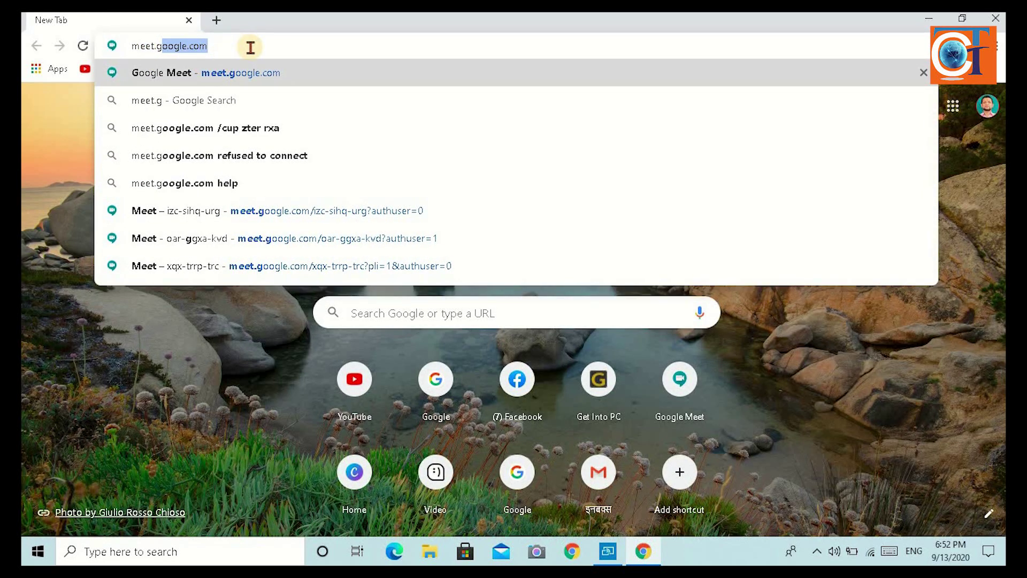
pyautogui.press('Return')
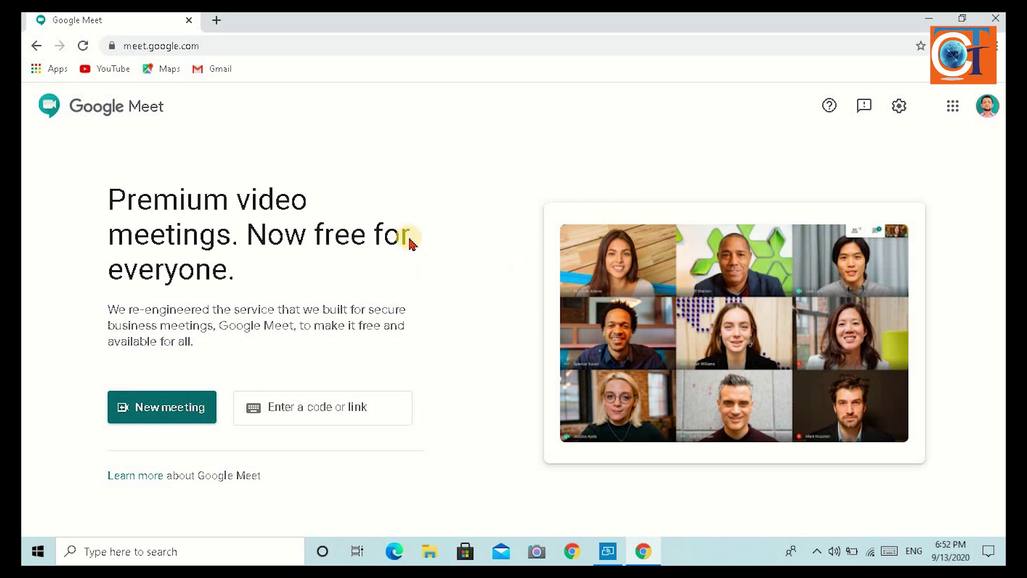
pyautogui.click(930, 19)
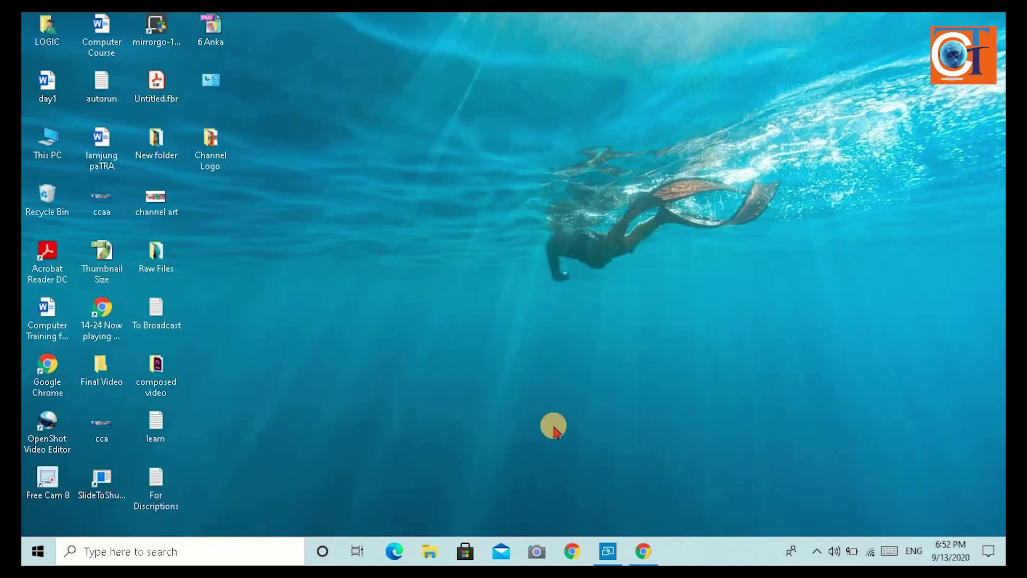
pyautogui.click(647, 556)
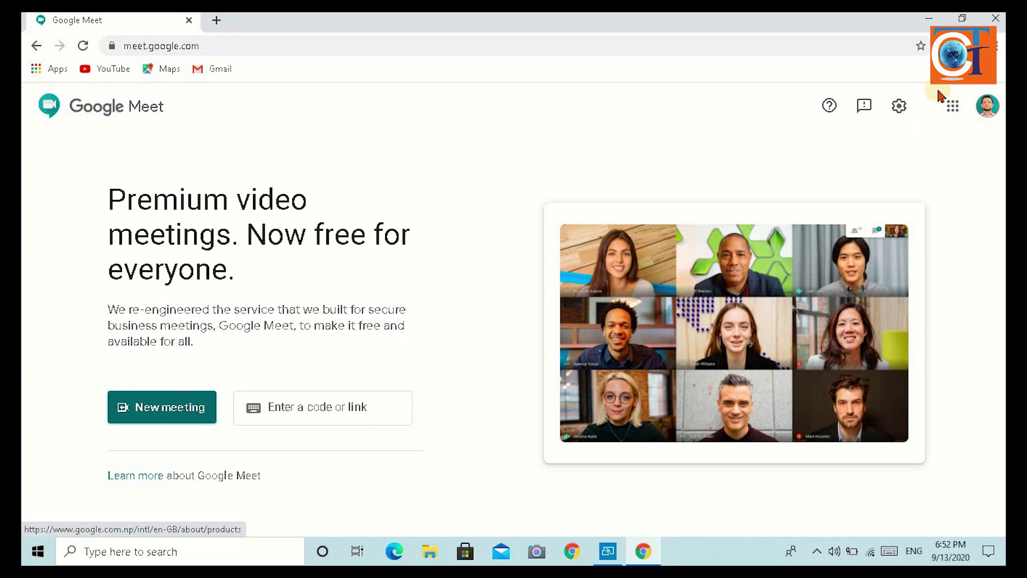
# Look through the Google apps list on a new tab for Meet, and return to the Google Meet page
pyautogui.click(217, 22)
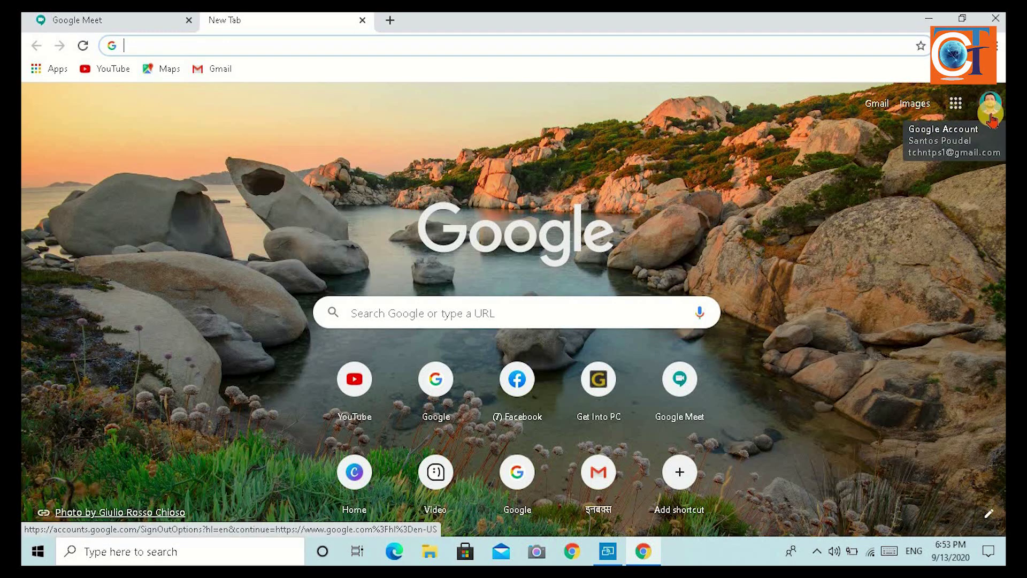
pyautogui.click(956, 105)
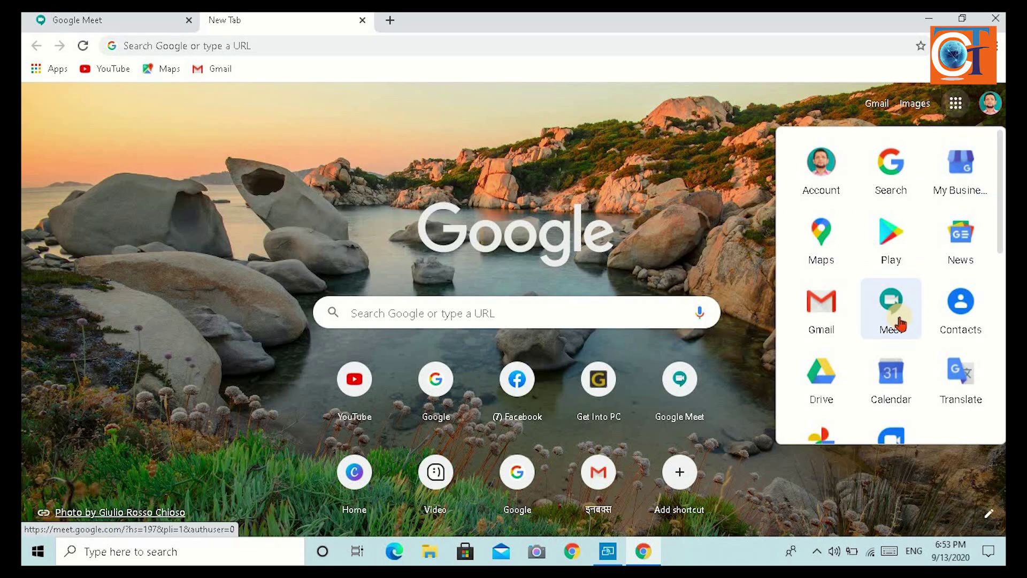
pyautogui.scroll(-5, 900, 324)
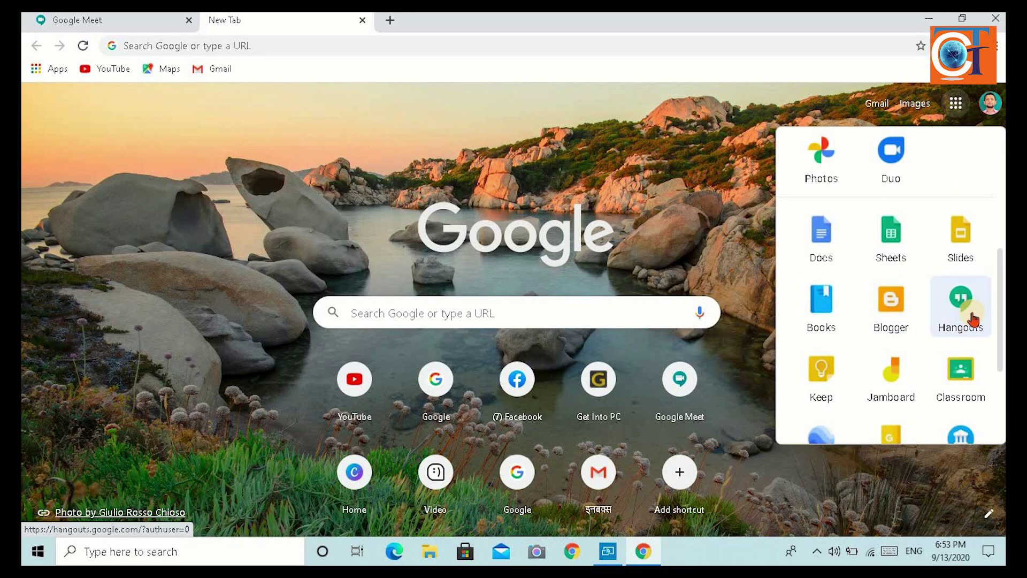
pyautogui.scroll(5, 890, 283)
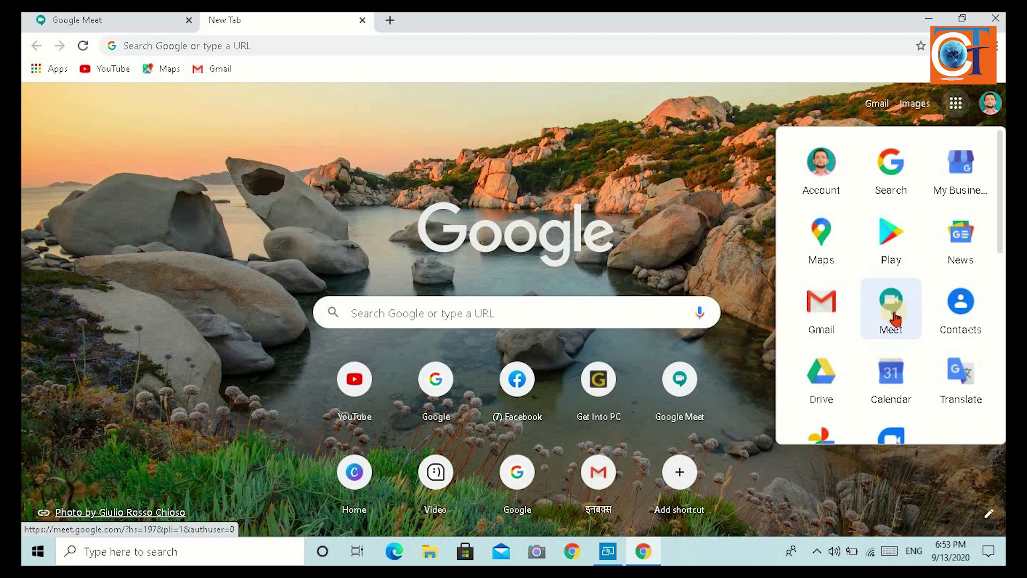
pyautogui.click(104, 24)
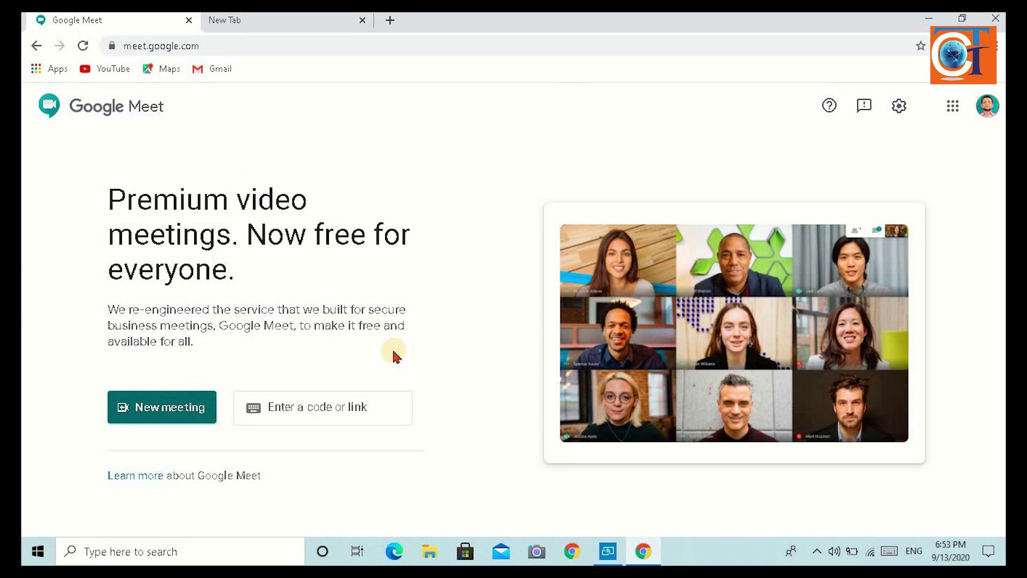
# Review the options for creating a new meeting and close the list
pyautogui.click(149, 415)
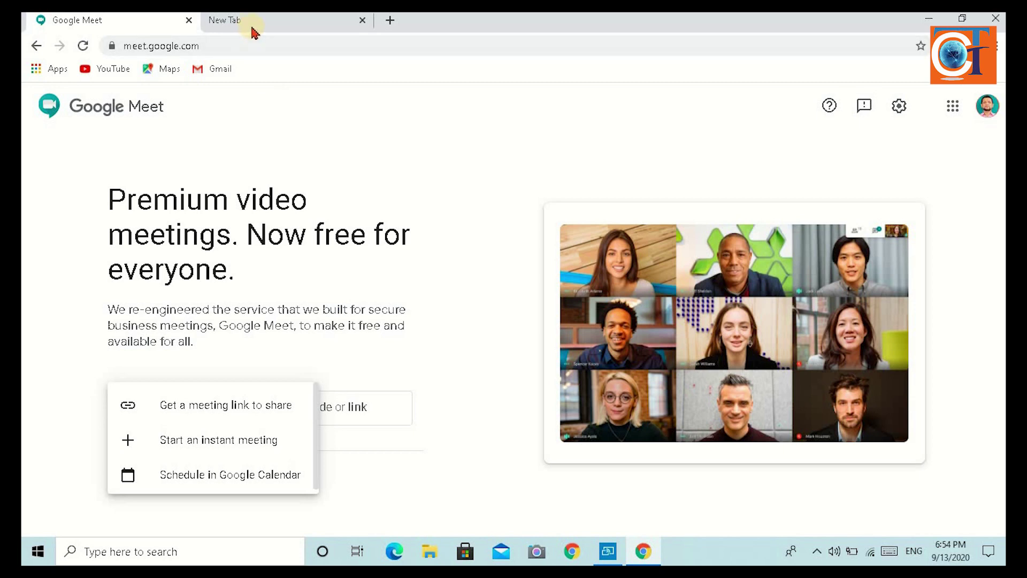
pyautogui.click(371, 413)
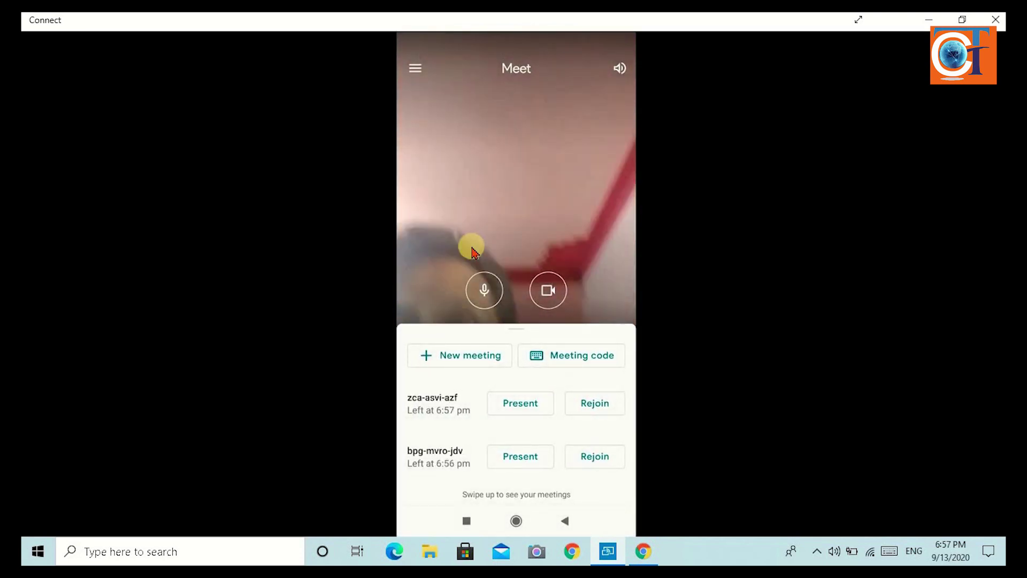
# Switch from Connect to Google Meet in Chrome, generate a meeting link to share, and copy it
pyautogui.hotkey('alt', 'Tab')
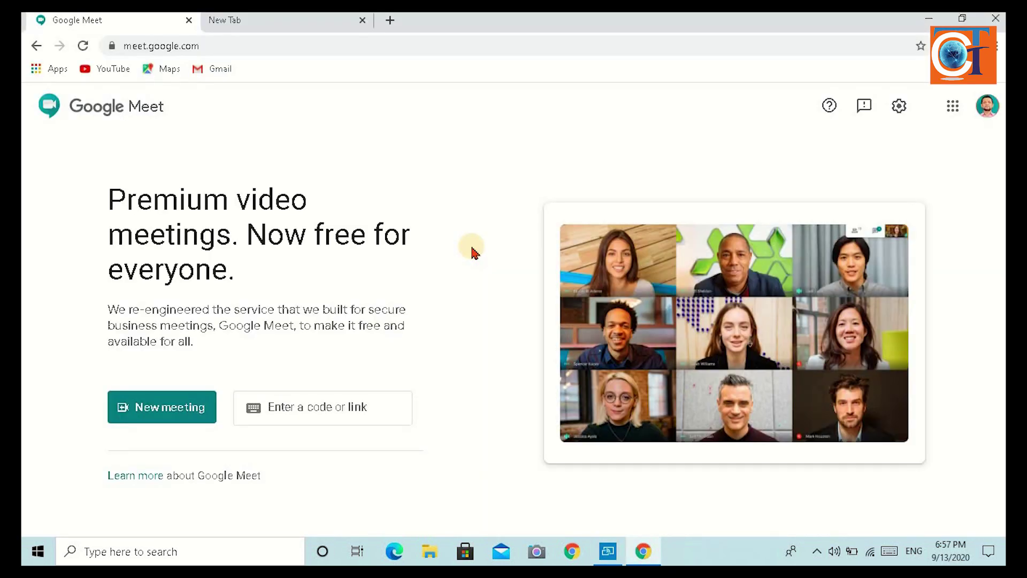
pyautogui.click(175, 415)
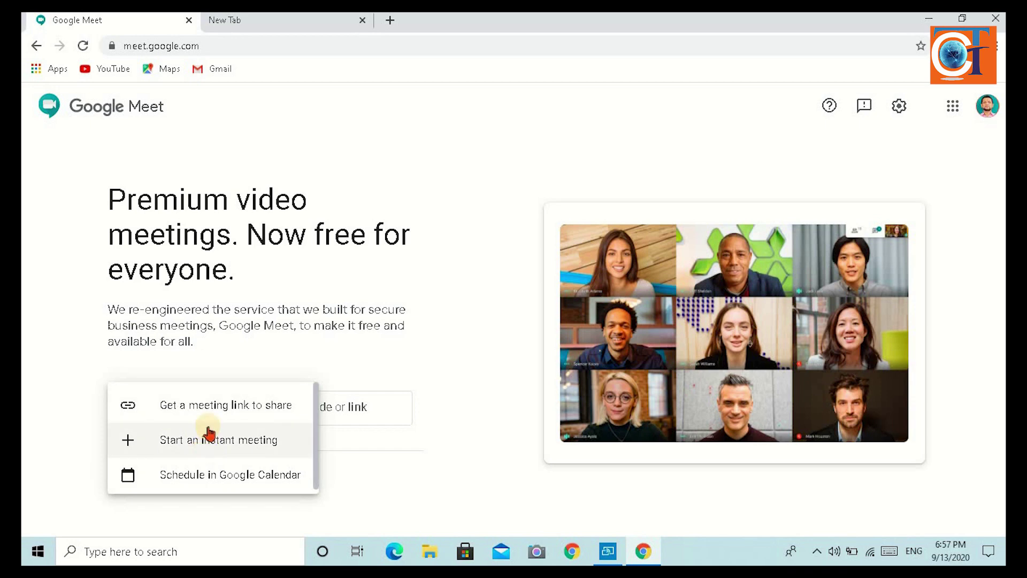
pyautogui.click(201, 409)
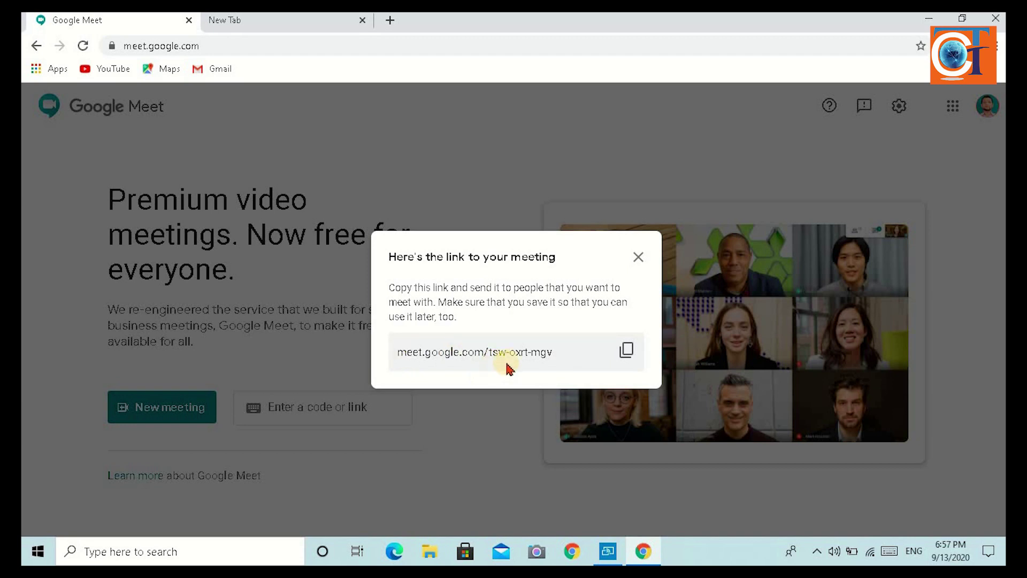
pyautogui.click(627, 352)
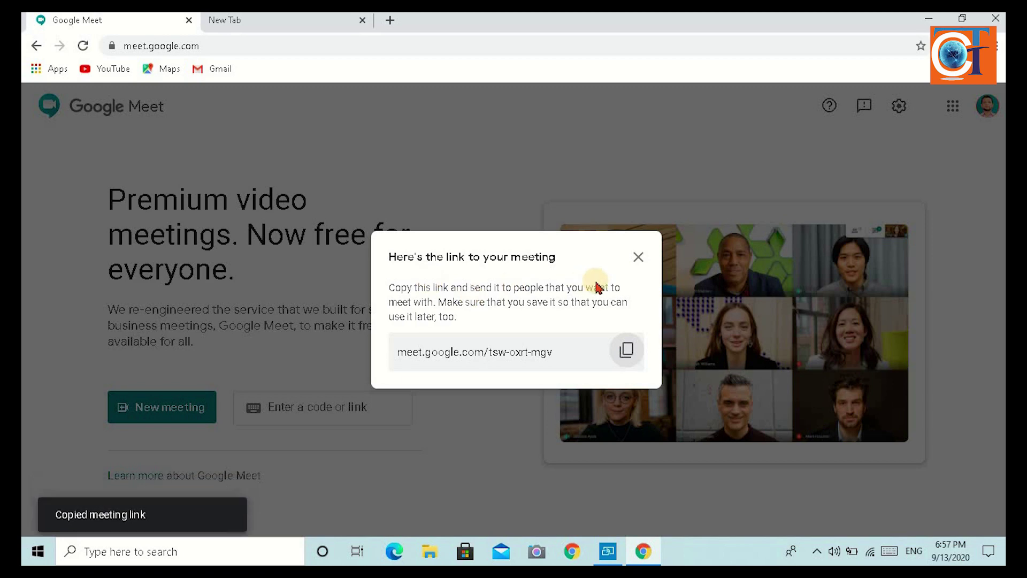
pyautogui.click(638, 257)
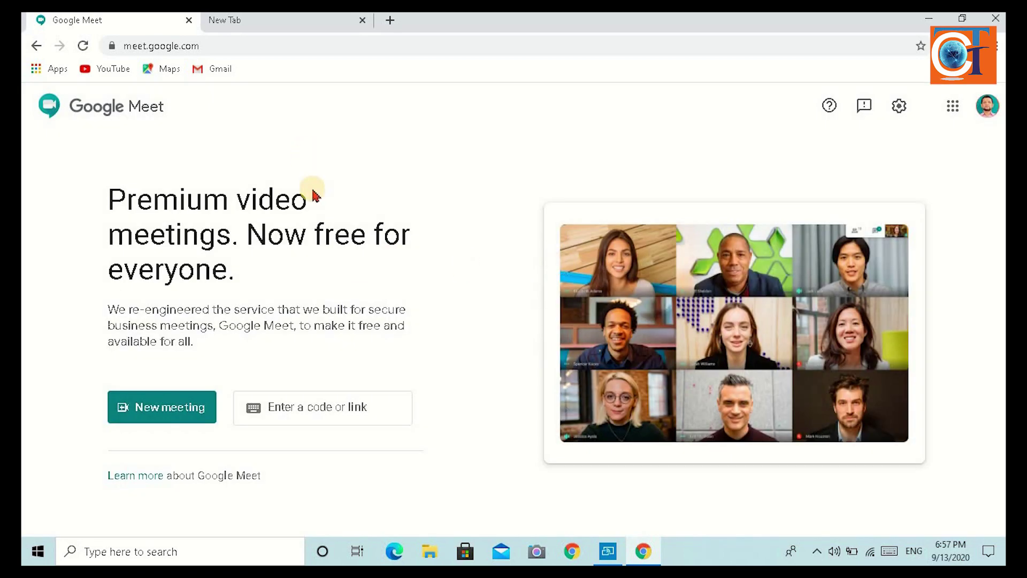
pyautogui.click(266, 24)
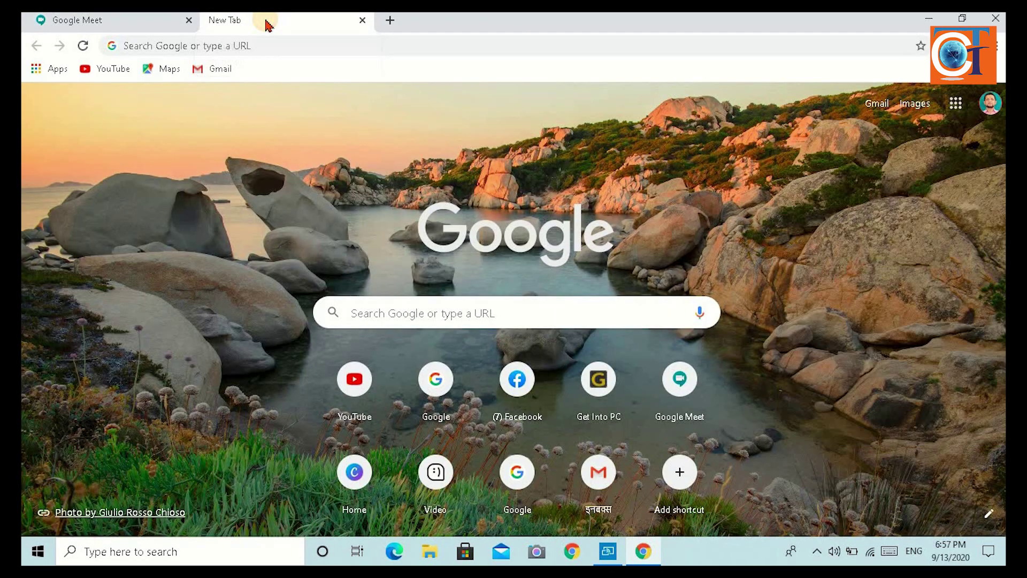
pyautogui.click(258, 46)
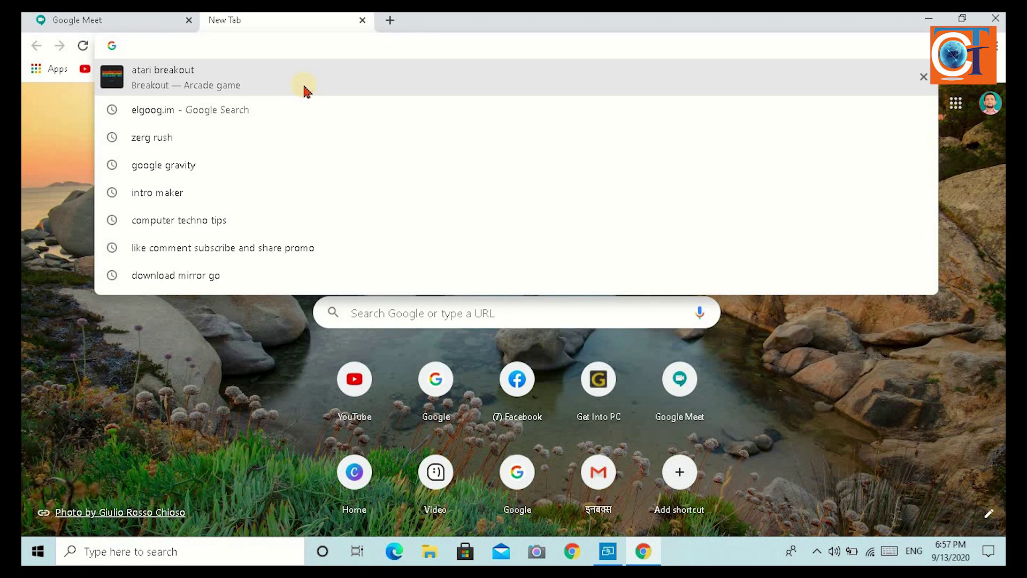
pyautogui.write('ww')
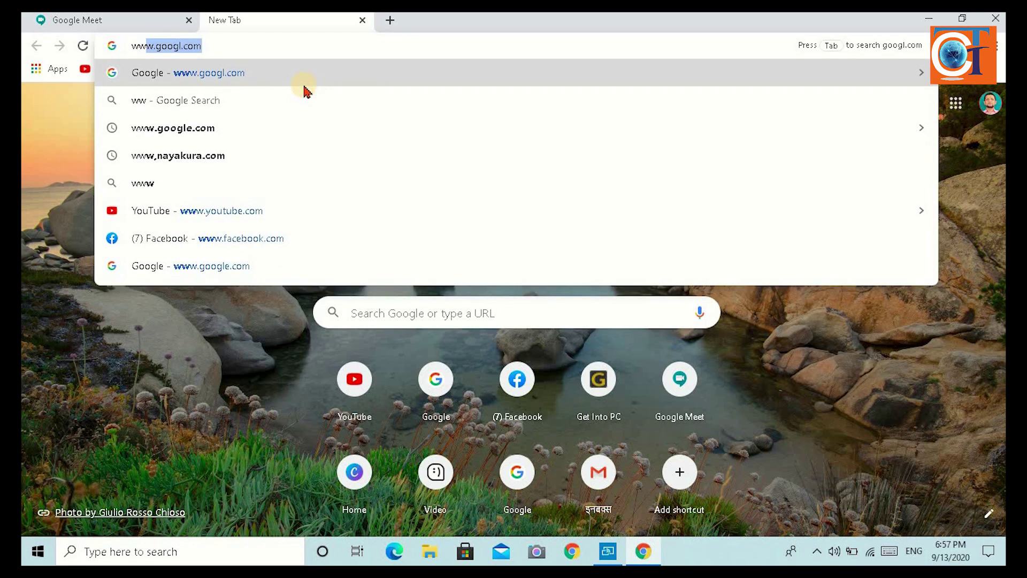
pyautogui.write('w')
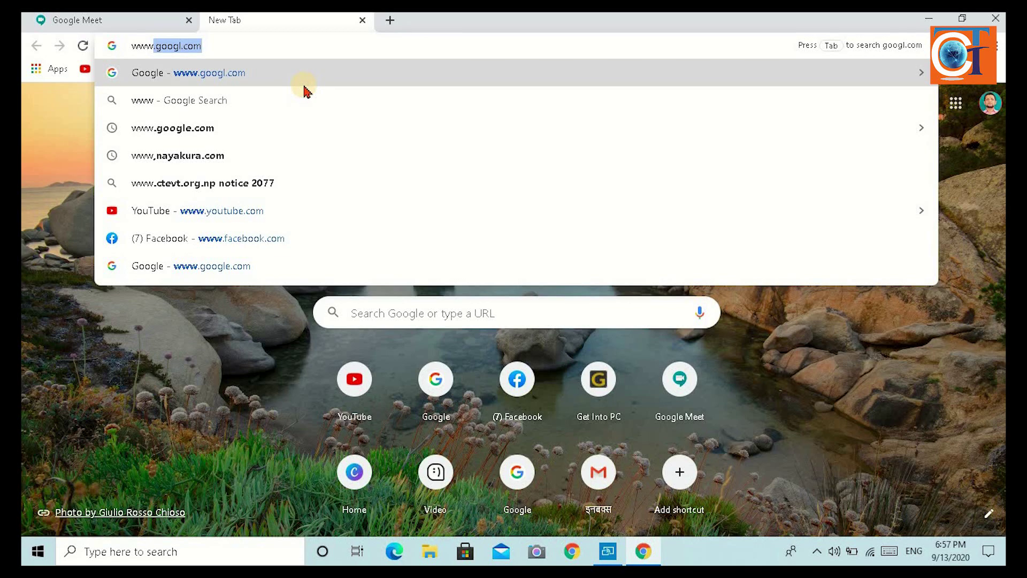
pyautogui.write('.facebook')
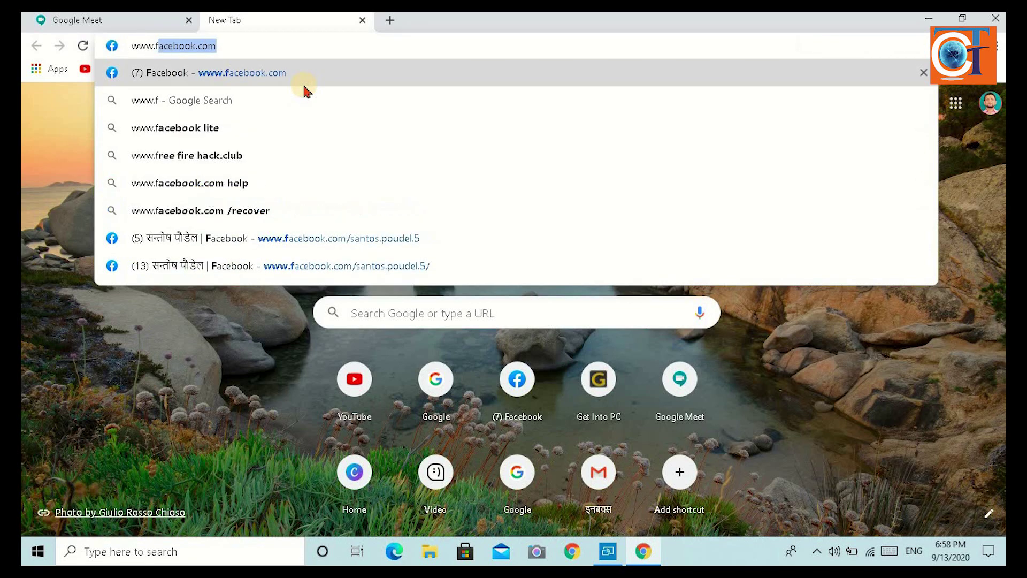
pyautogui.press('Return')
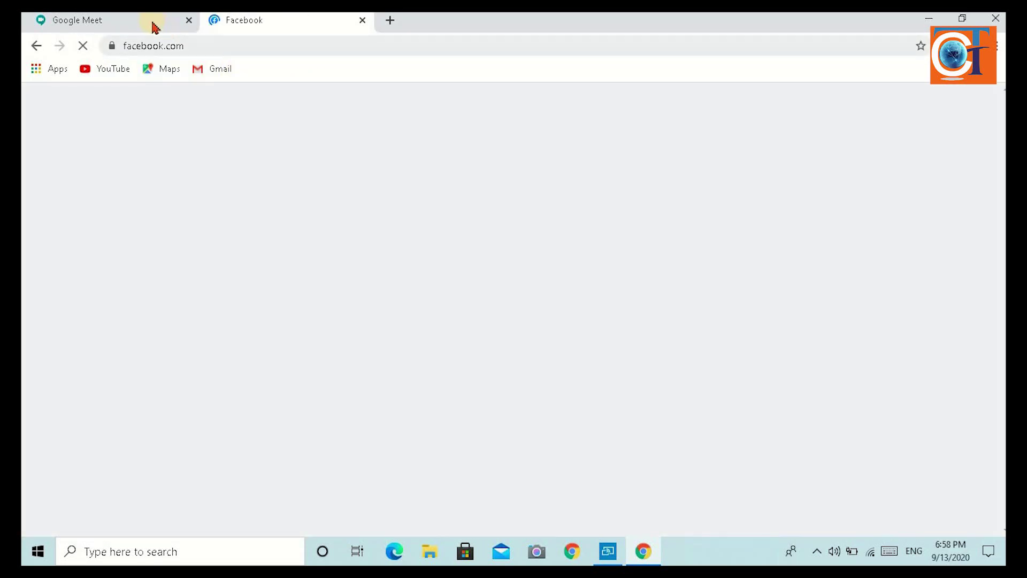
pyautogui.click(154, 27)
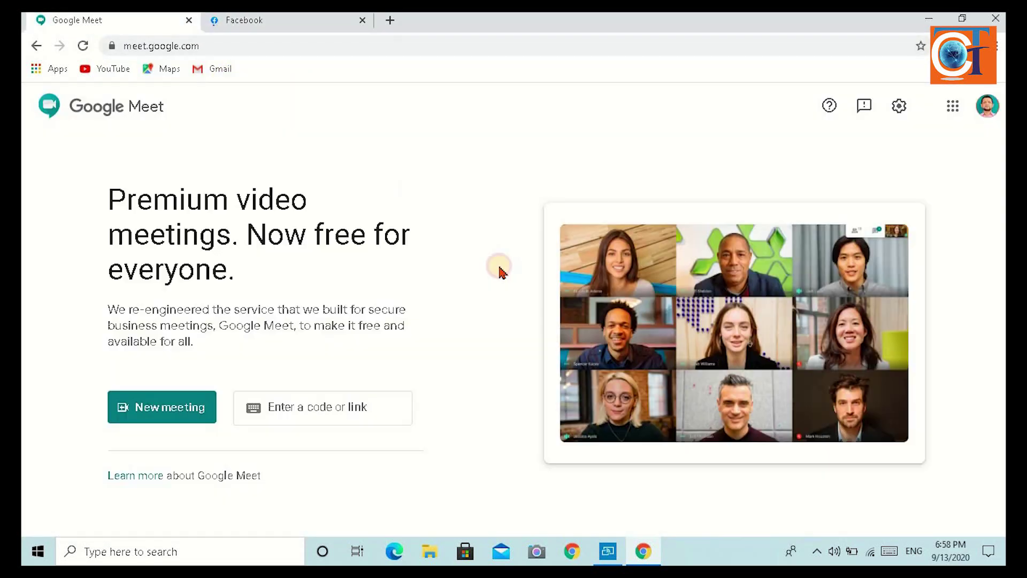
pyautogui.click(273, 24)
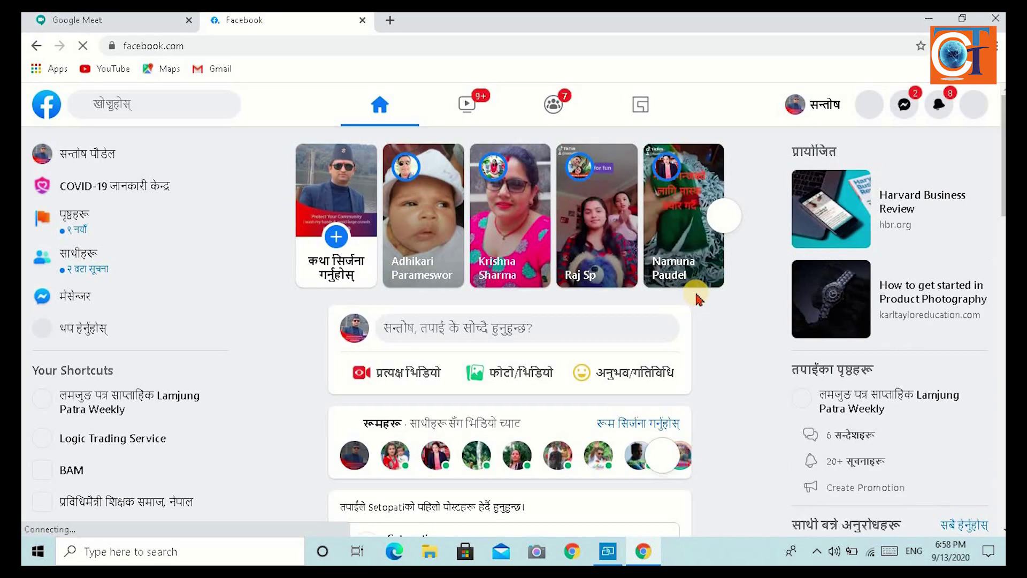
# Send the copied Google Meet link to a contact in a Messenger chat on Facebook
pyautogui.click(904, 105)
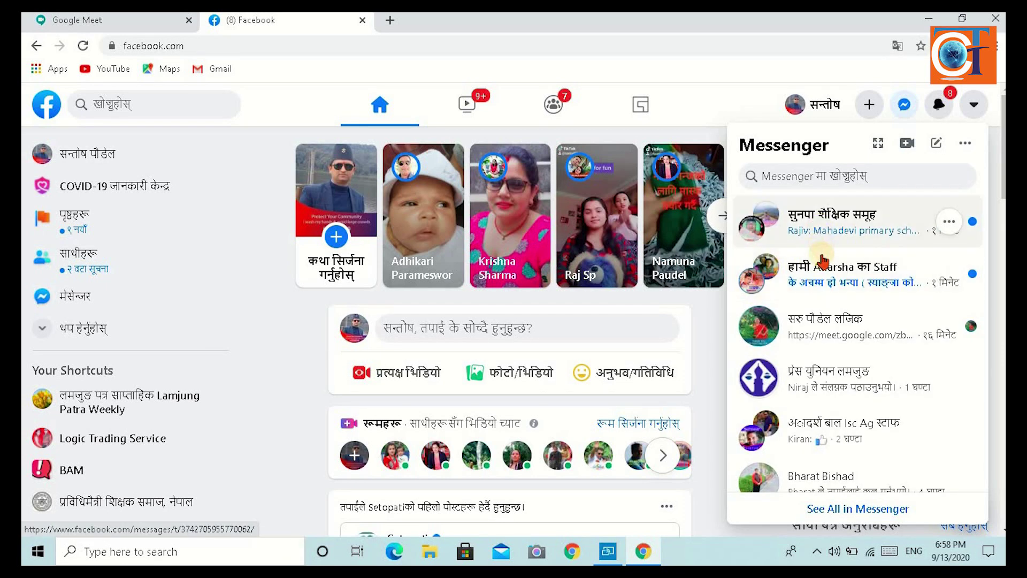
pyautogui.click(805, 326)
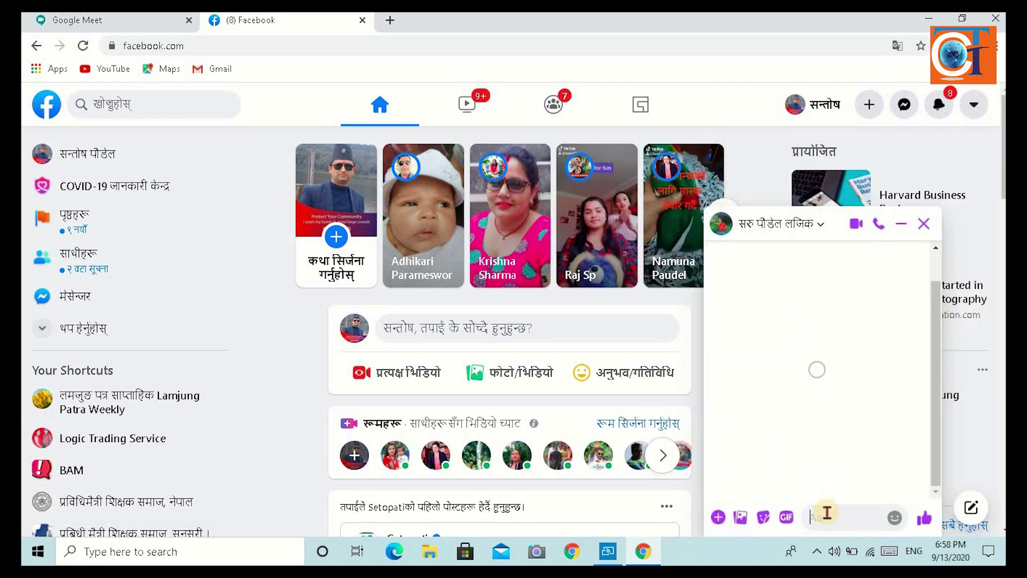
pyautogui.write('https://meet.google.com/tsw-oxrt-mgv')
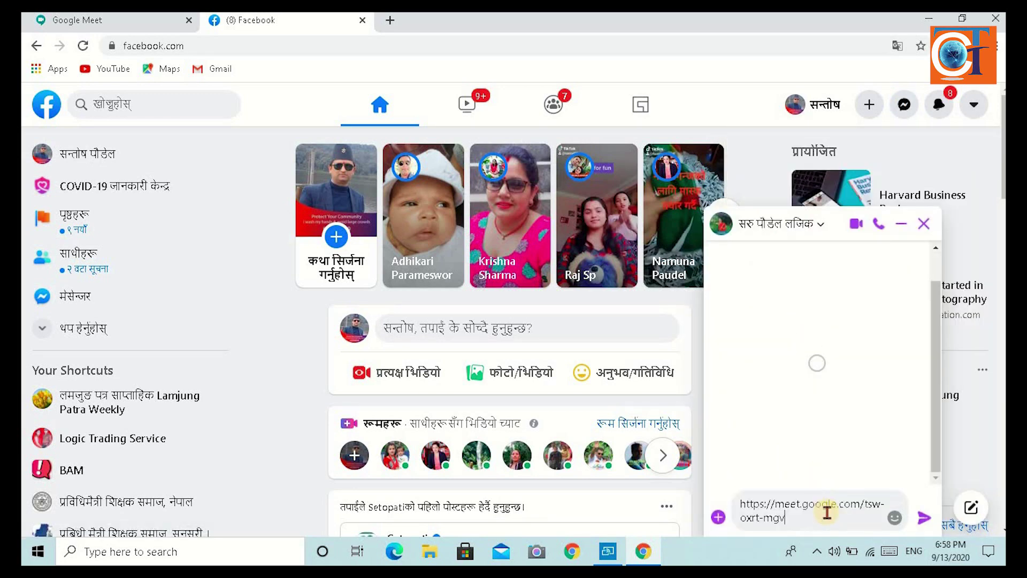
pyautogui.click(925, 518)
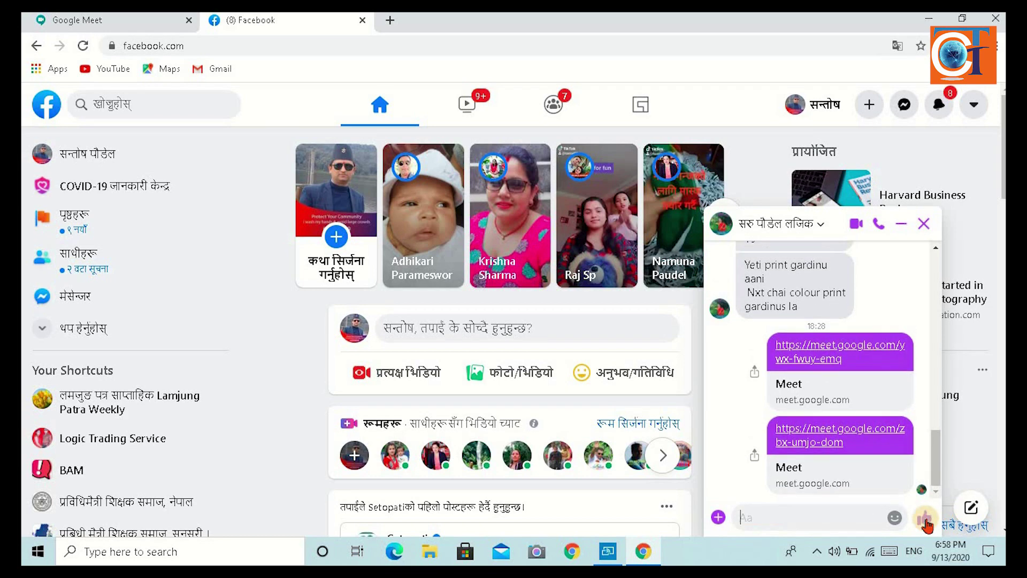
# Check the mirrored phone in Connect, return to Google Meet in Chrome and enter the copied meeting link for joining
pyautogui.click(933, 21)
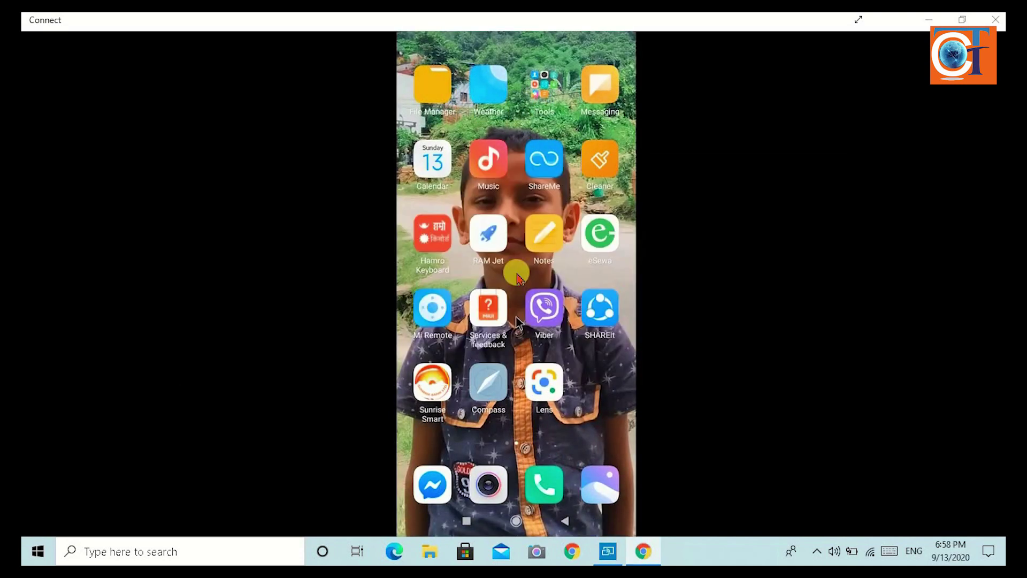
pyautogui.click(643, 551)
pyautogui.click(128, 23)
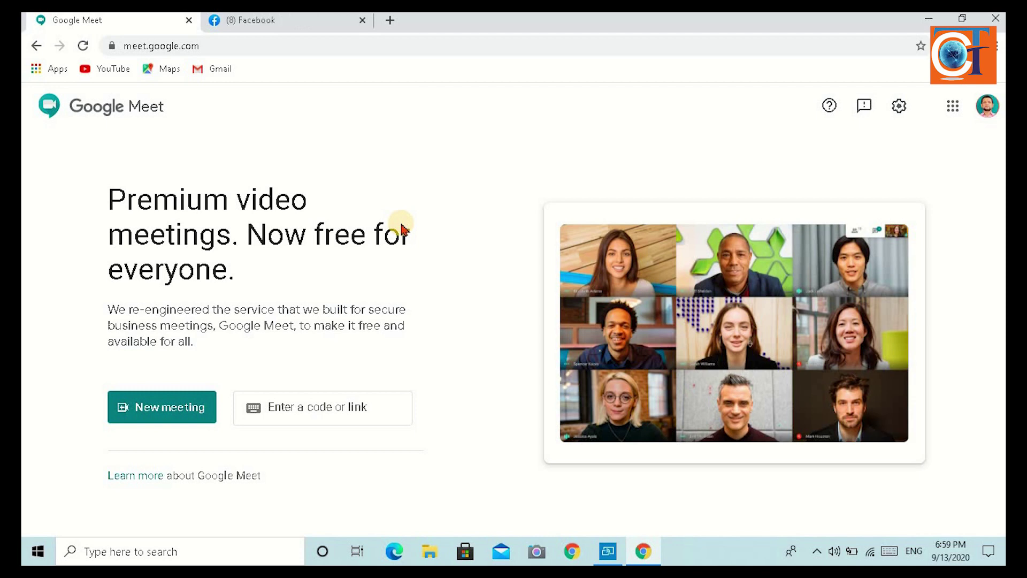
pyautogui.click(395, 407)
pyautogui.hotkey('ctrl', 'v')
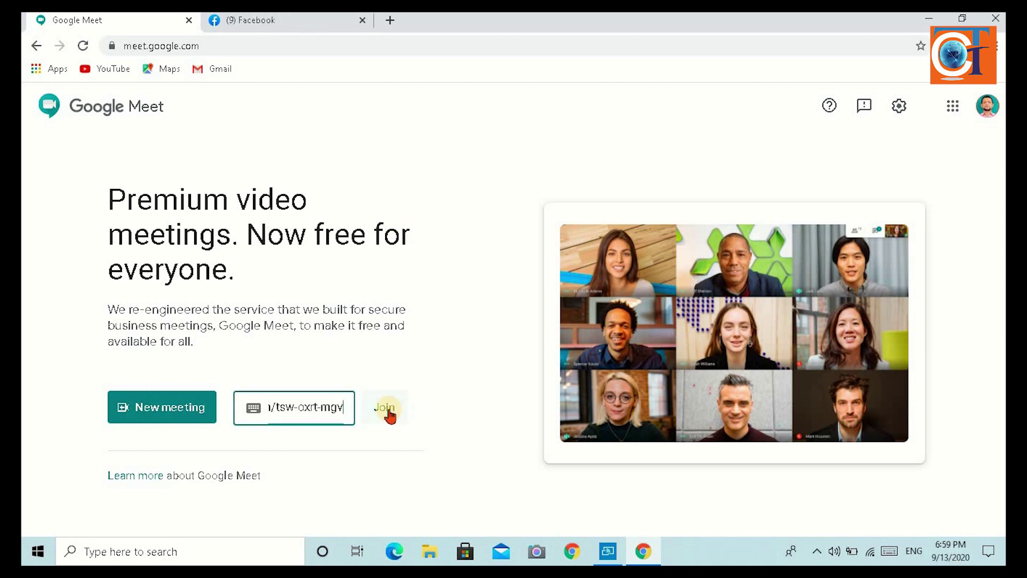
# Start an instant meeting from Google Meet and switch to the mirrored phone in Connect
pyautogui.click(181, 408)
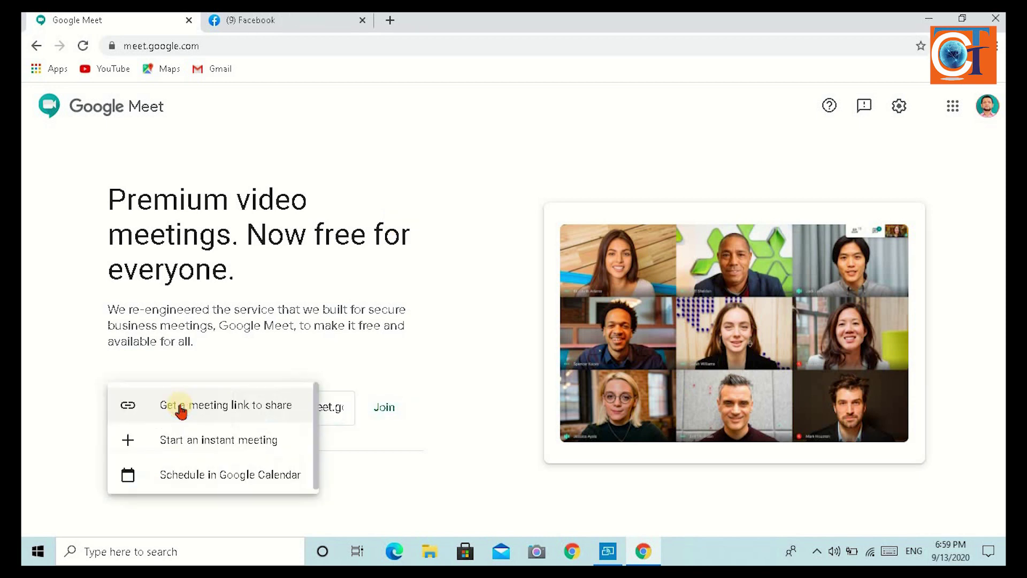
pyautogui.click(217, 440)
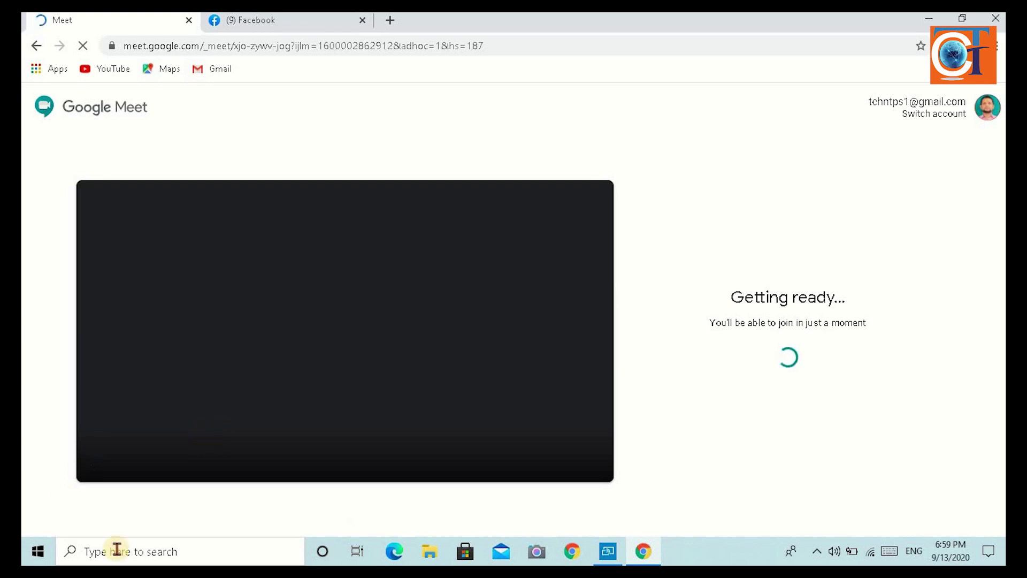
pyautogui.click(607, 551)
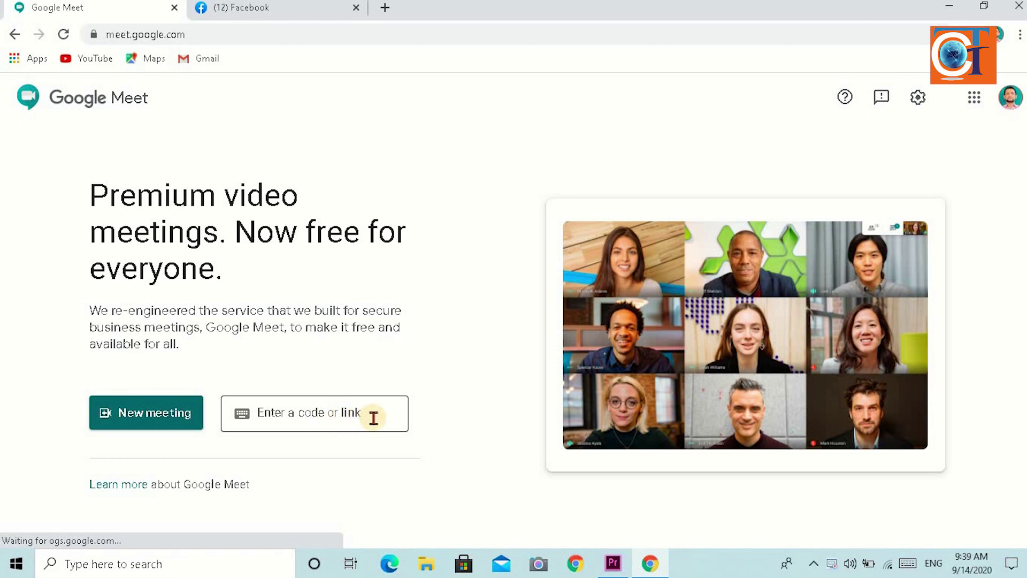
# Start an instant meeting in Google Meet and join it, moving the Class List panel clear of the camera preview
pyautogui.click(301, 416)
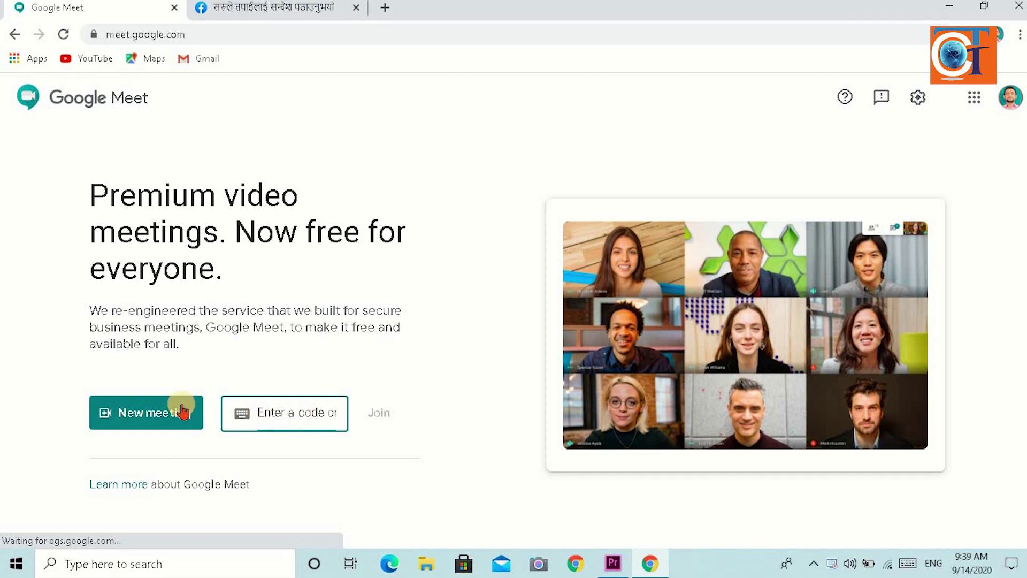
pyautogui.click(145, 418)
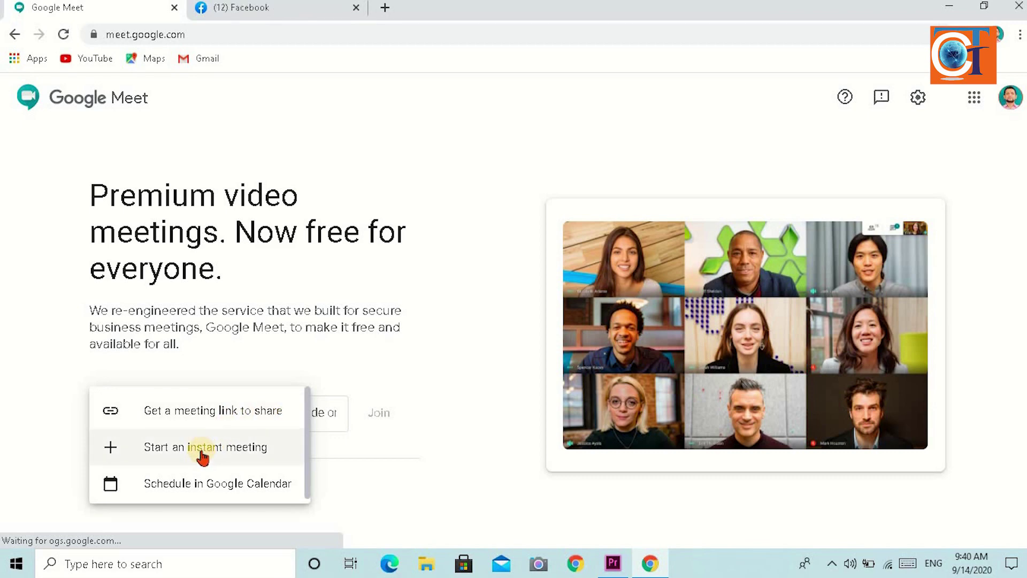
pyautogui.click(223, 455)
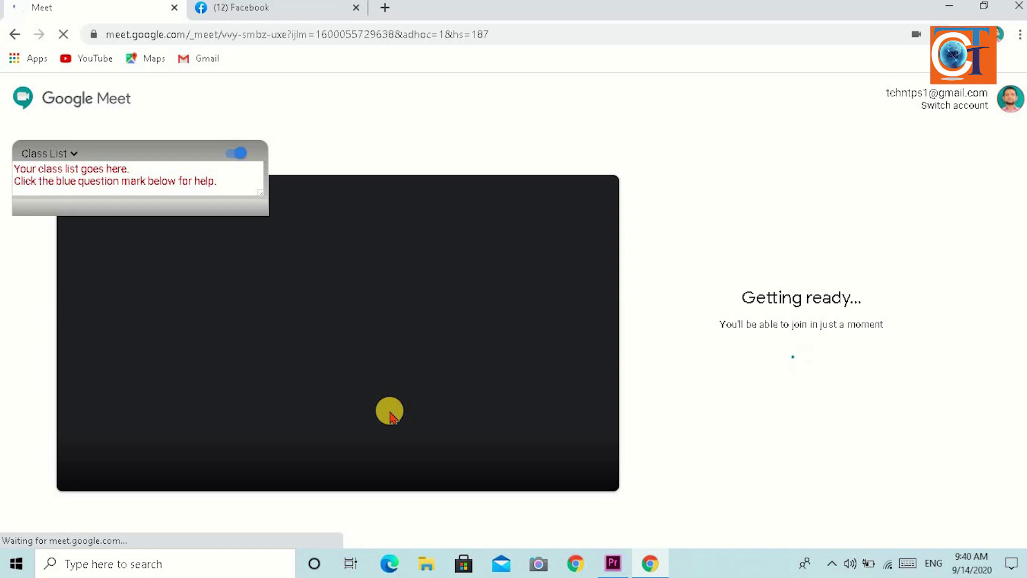
pyautogui.moveTo(184, 148); pyautogui.dragTo(143, 543)
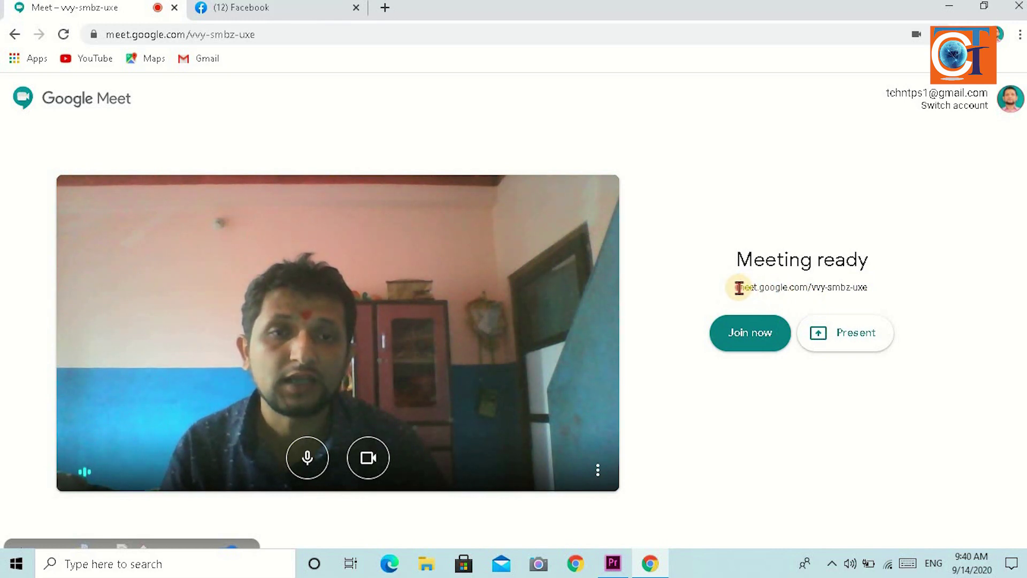
pyautogui.moveTo(739, 287); pyautogui.dragTo(881, 301)
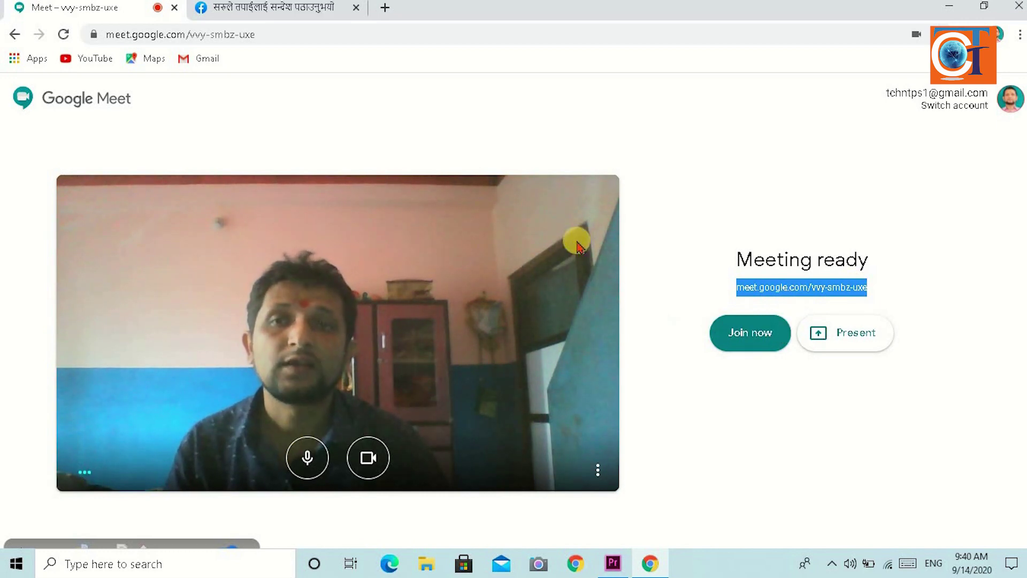
pyautogui.click(757, 337)
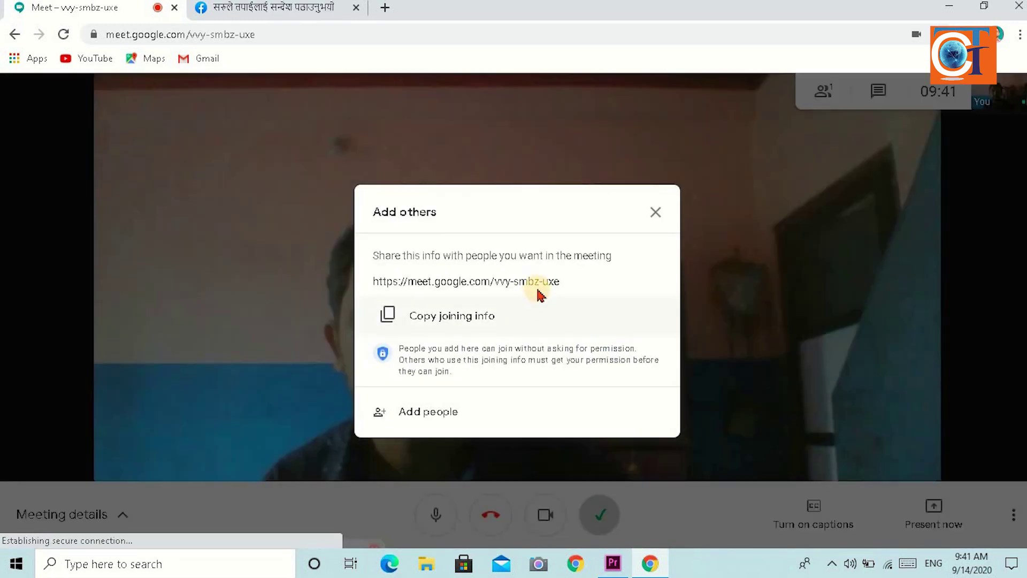
# Share the meeting's joining info in the contact's Facebook chat and admit the participant who asks to join
pyautogui.click(387, 317)
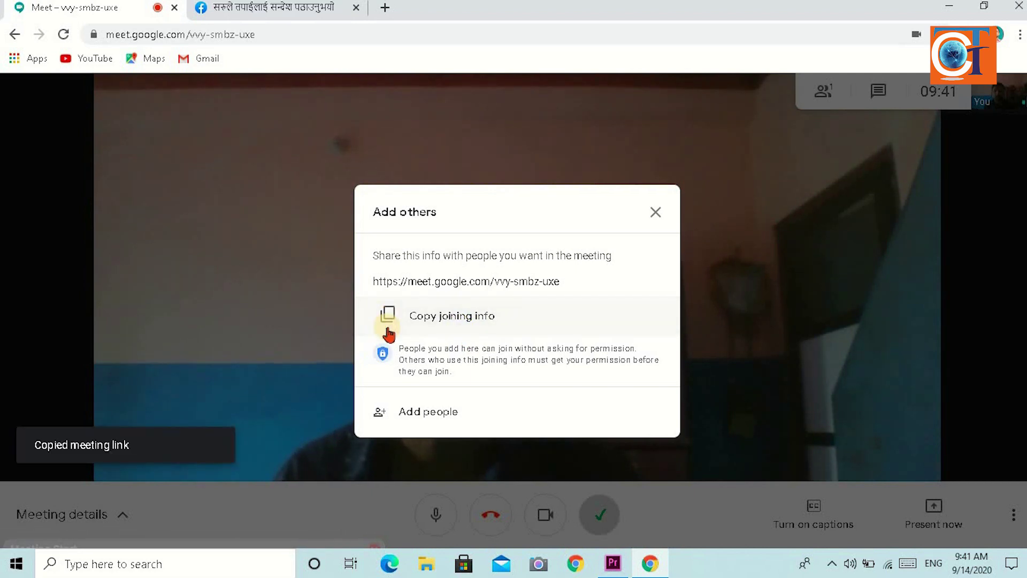
pyautogui.click(274, 12)
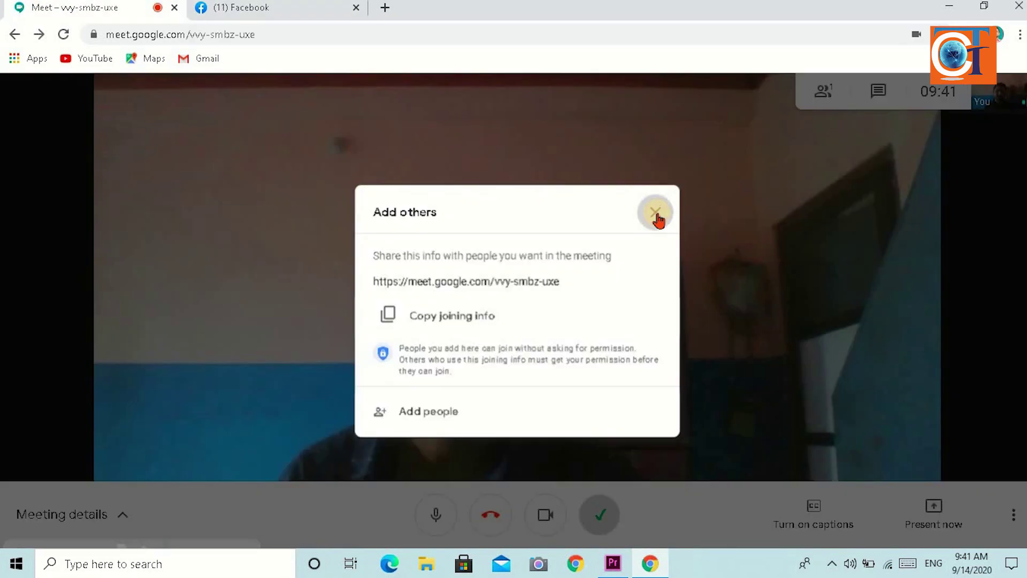
pyautogui.click(656, 213)
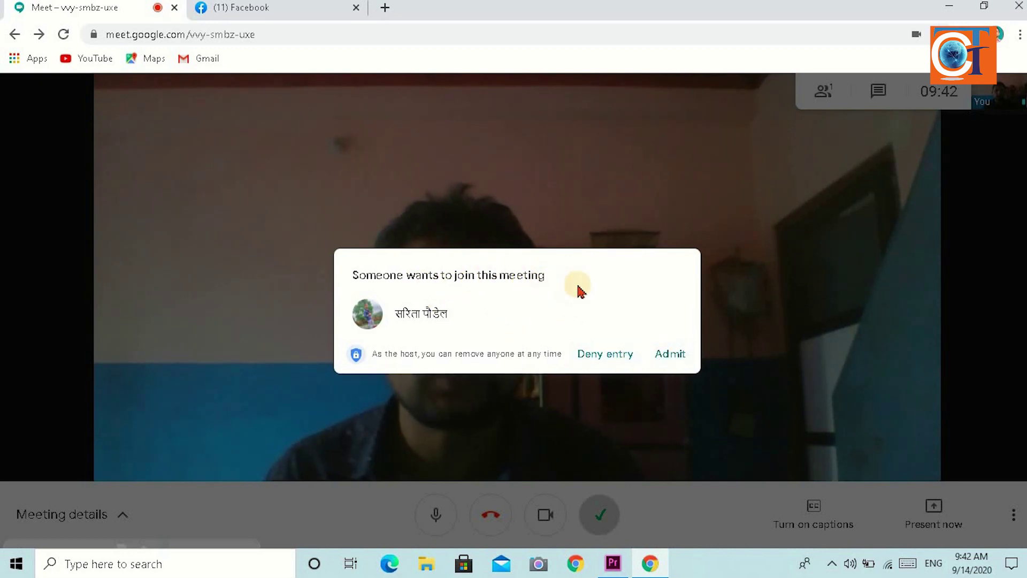
pyautogui.click(675, 354)
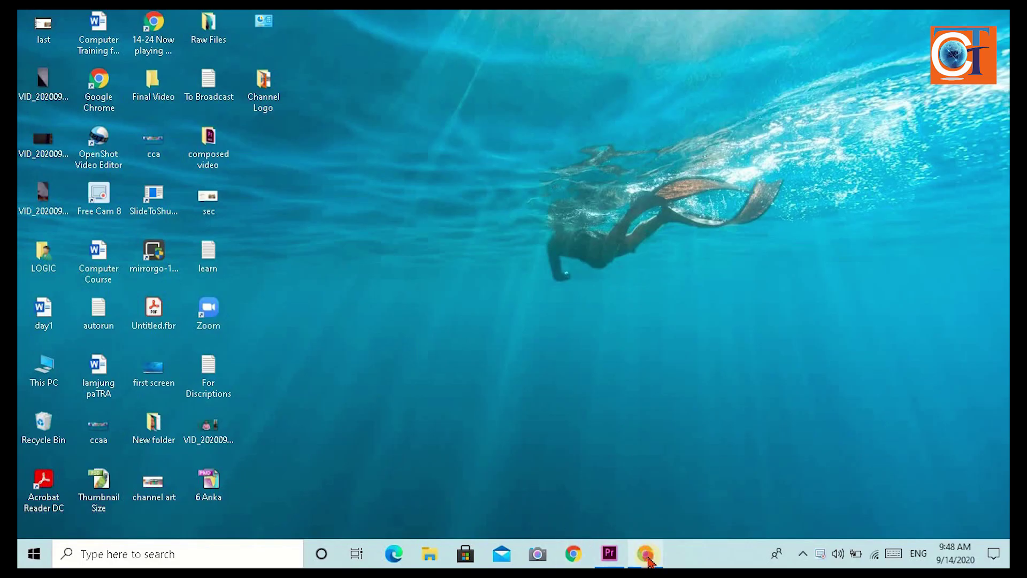
# Switch to Google Meet in Chrome, create a meeting link to share and copy it
pyautogui.click(648, 558)
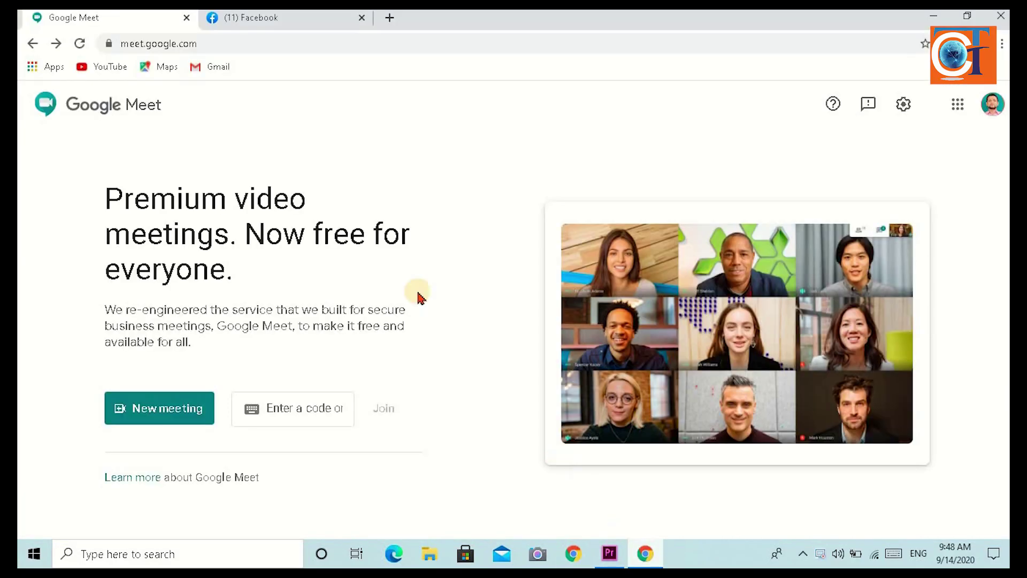
pyautogui.click(153, 412)
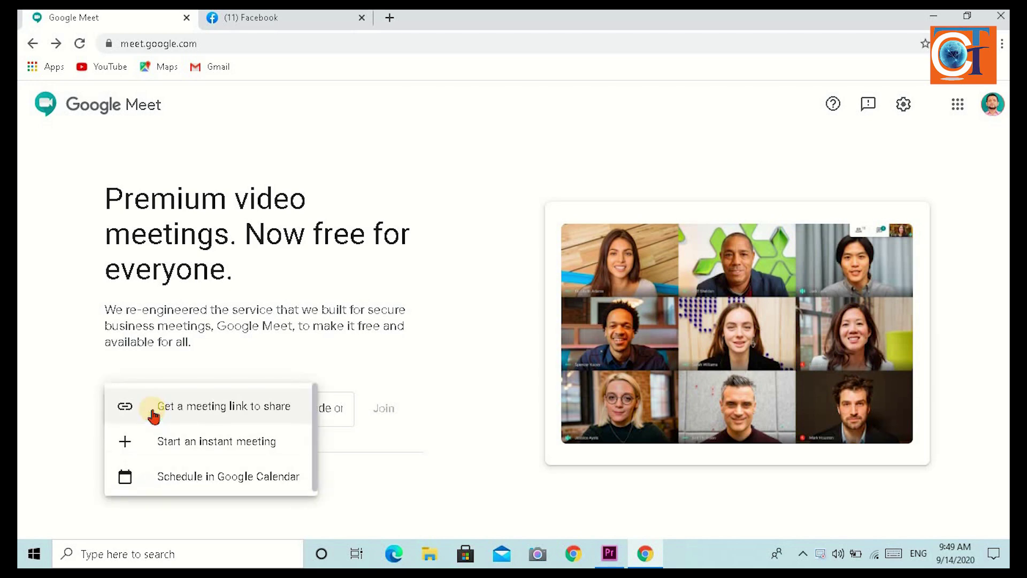
pyautogui.click(212, 412)
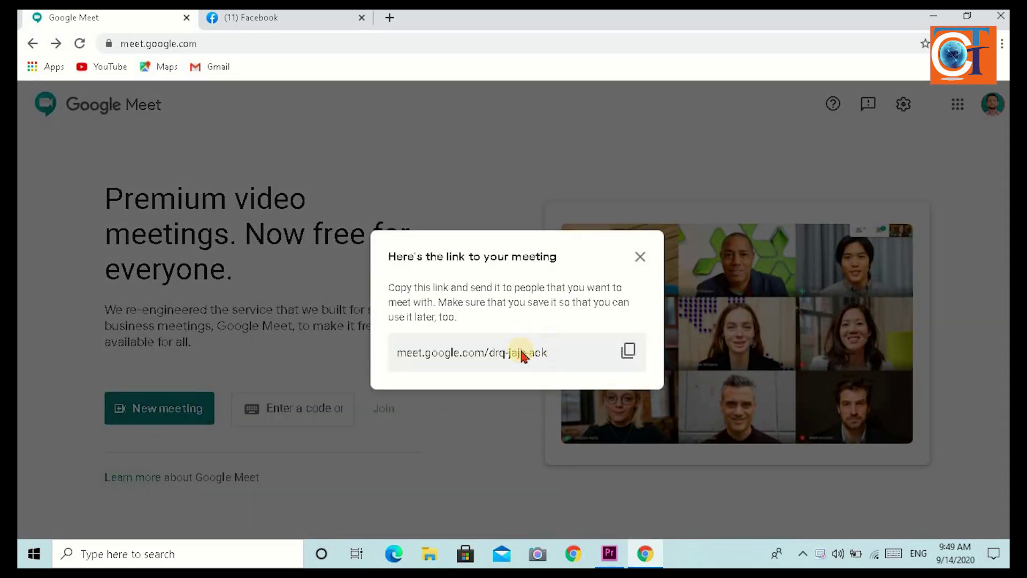
pyautogui.click(629, 351)
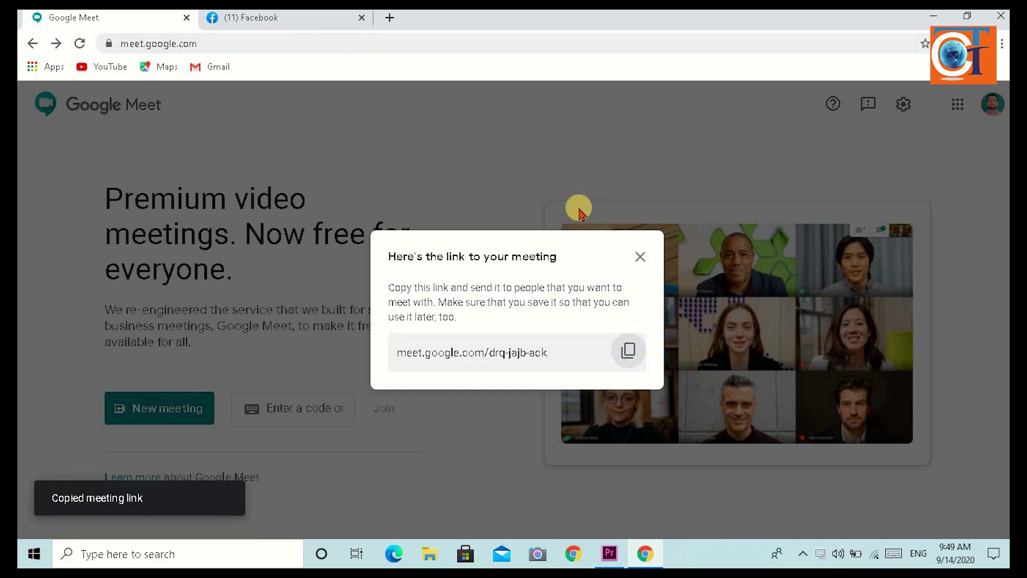
pyautogui.click(641, 257)
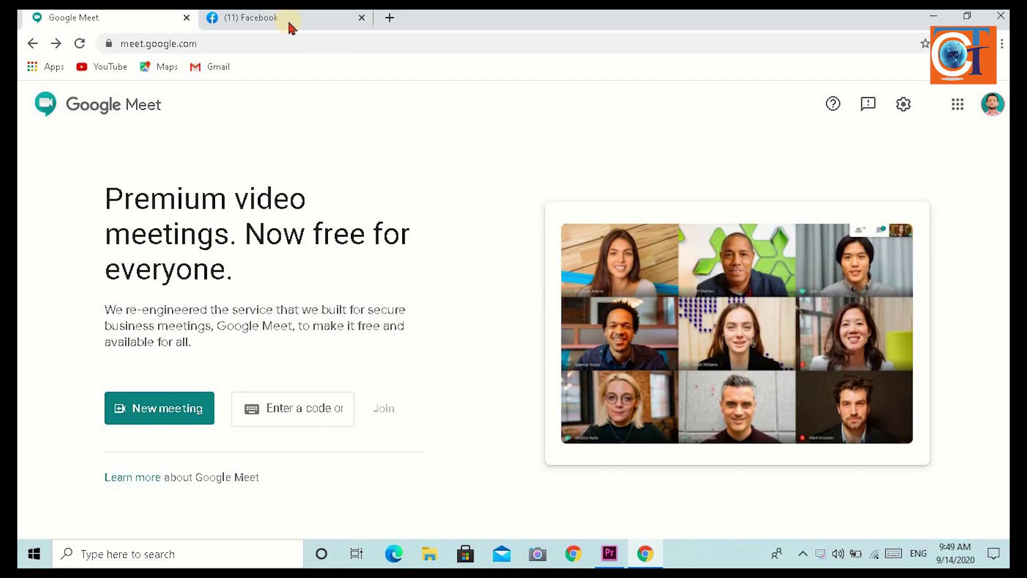
# Send the newly copied meeting link to the contact in the open Messenger chat on Facebook
pyautogui.click(292, 21)
pyautogui.click(784, 520)
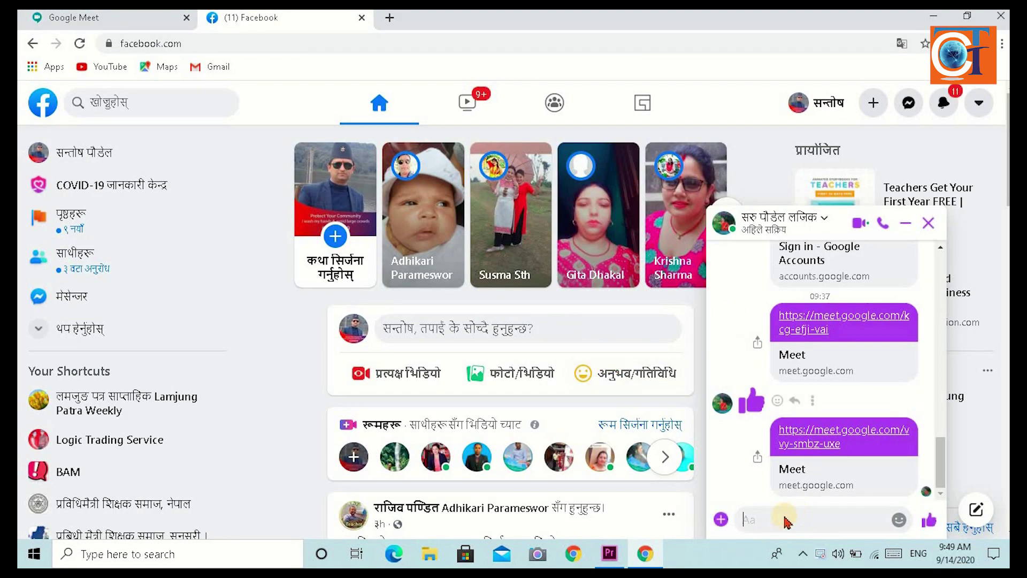
pyautogui.hotkey('ctrl', 'v')
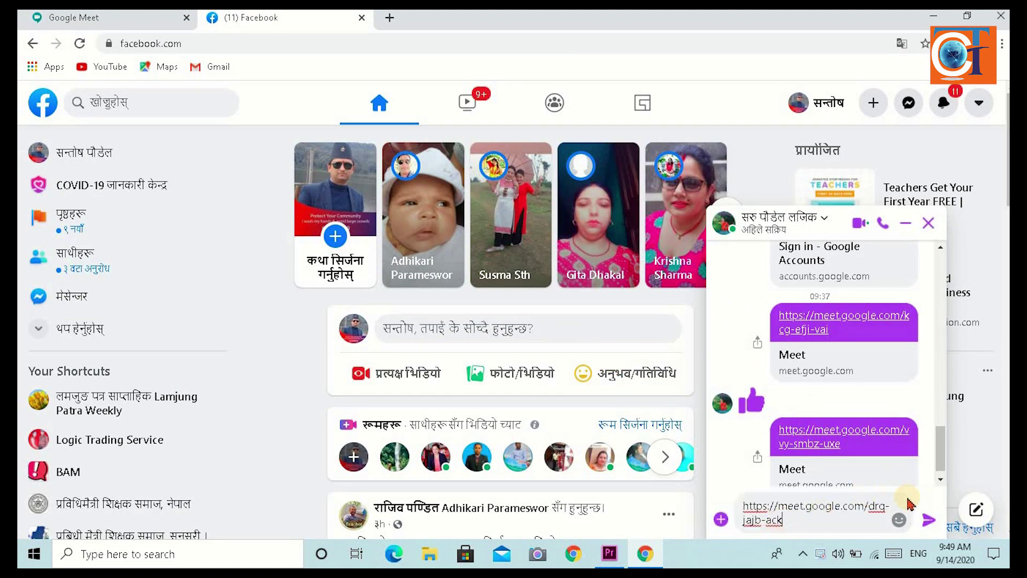
pyautogui.click(931, 522)
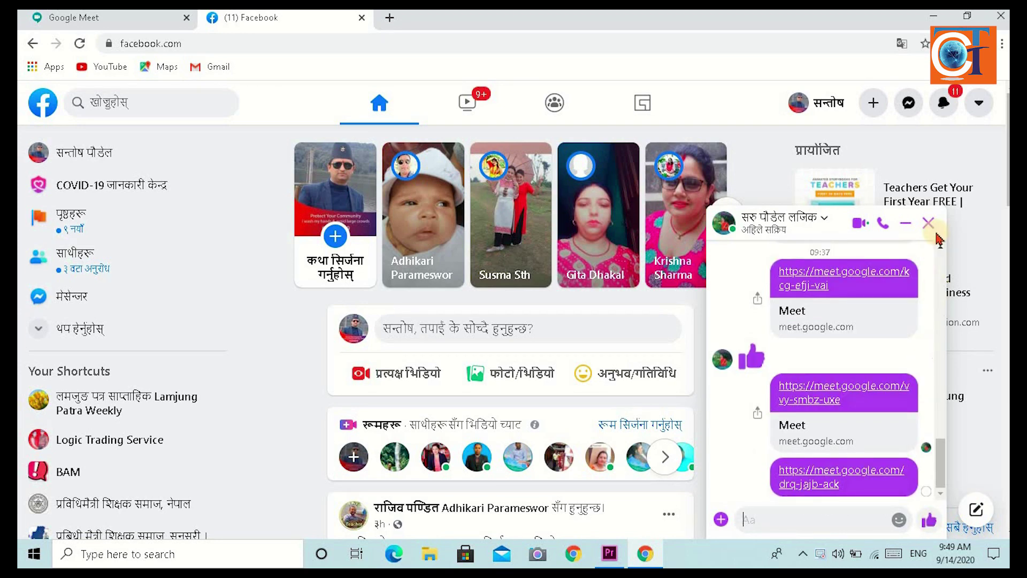
# Return to Google Meet, join the meeting with the copied link and admit the waiting participant
pyautogui.click(75, 17)
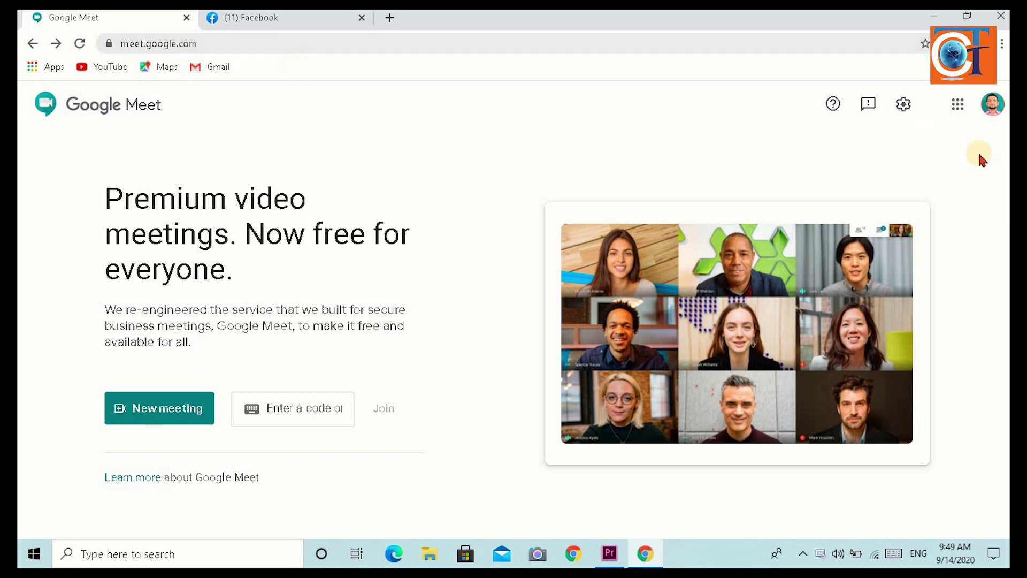
pyautogui.click(957, 104)
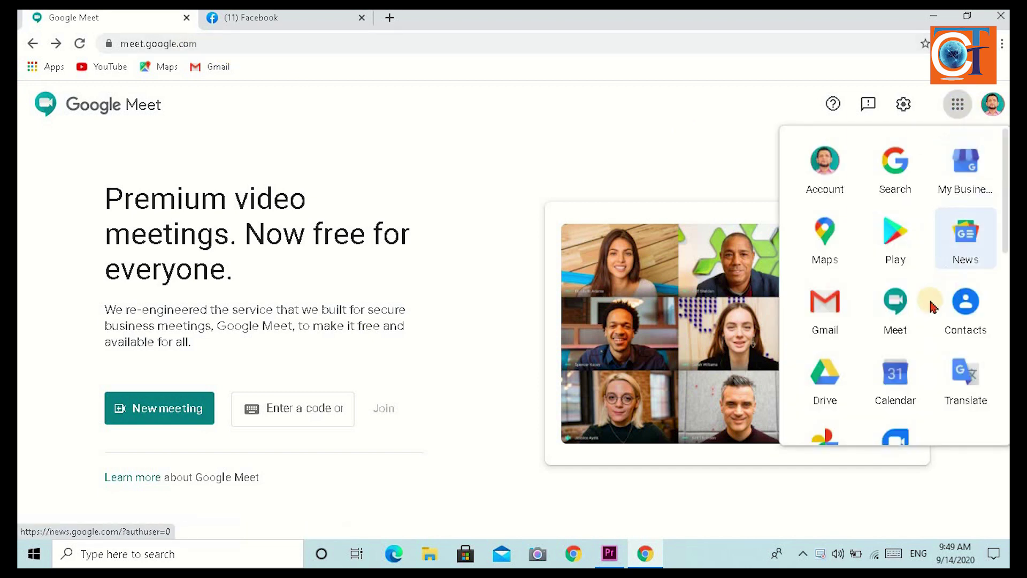
pyautogui.click(455, 461)
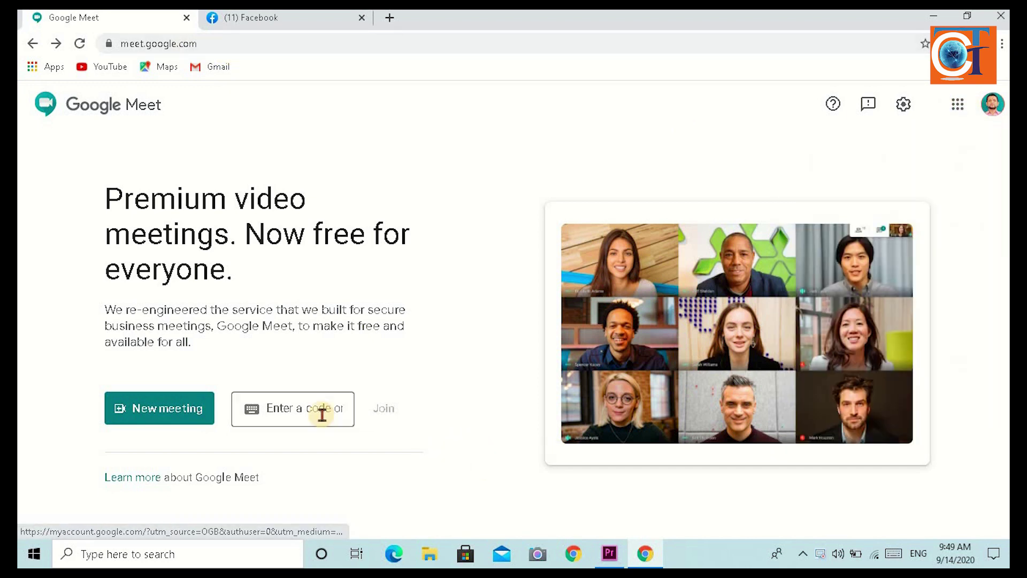
pyautogui.click(305, 409)
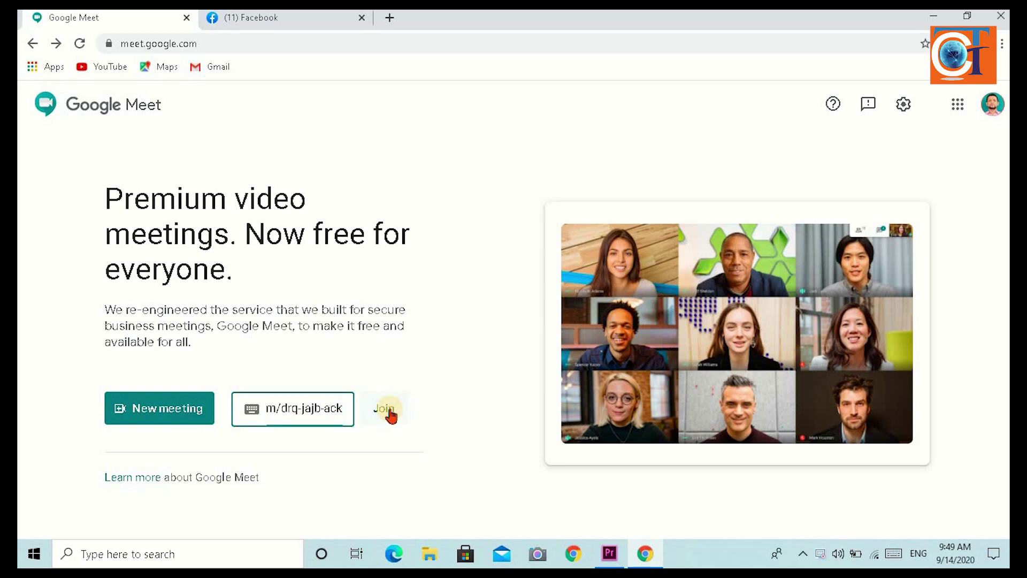
pyautogui.click(388, 411)
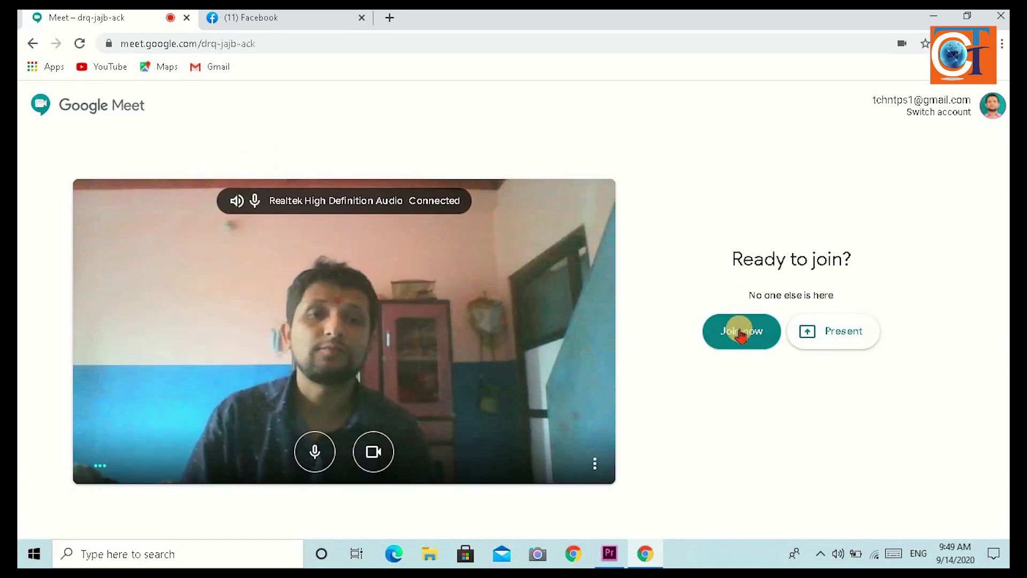
pyautogui.click(740, 331)
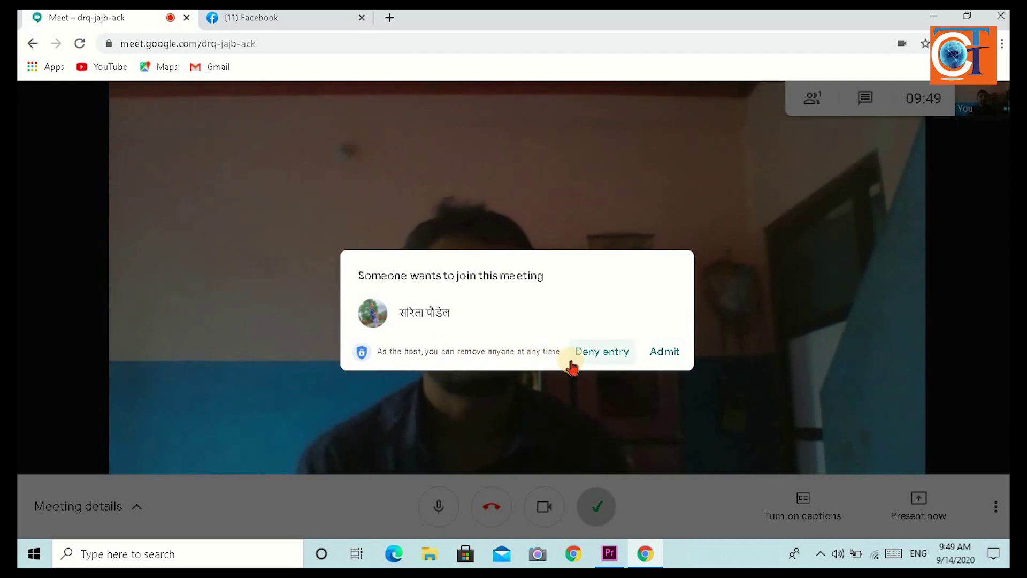
pyautogui.click(667, 353)
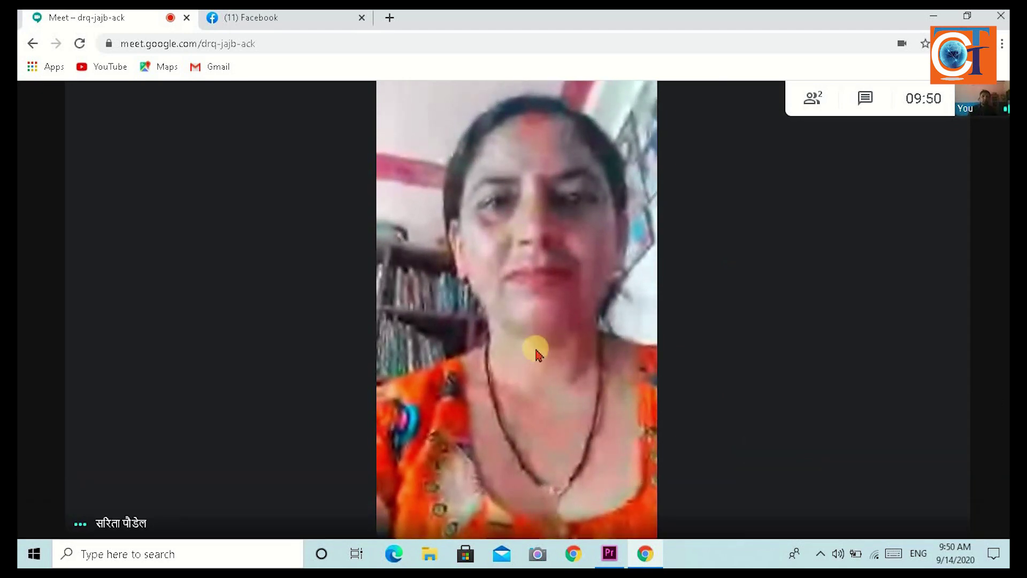
# Open the meeting's settings and examine the audio devices and the available cameras
pyautogui.moveTo(539, 346)
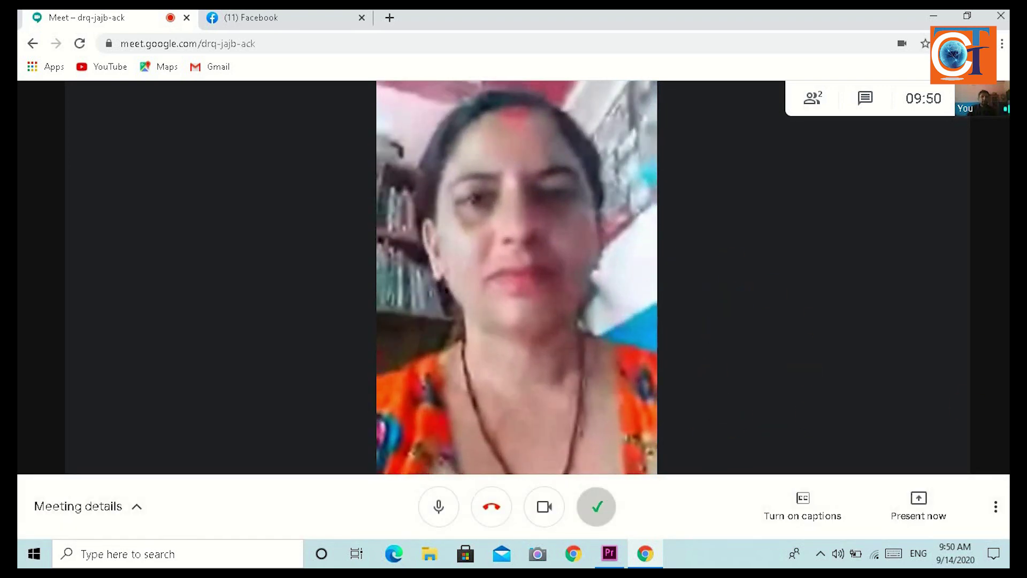
pyautogui.click(996, 508)
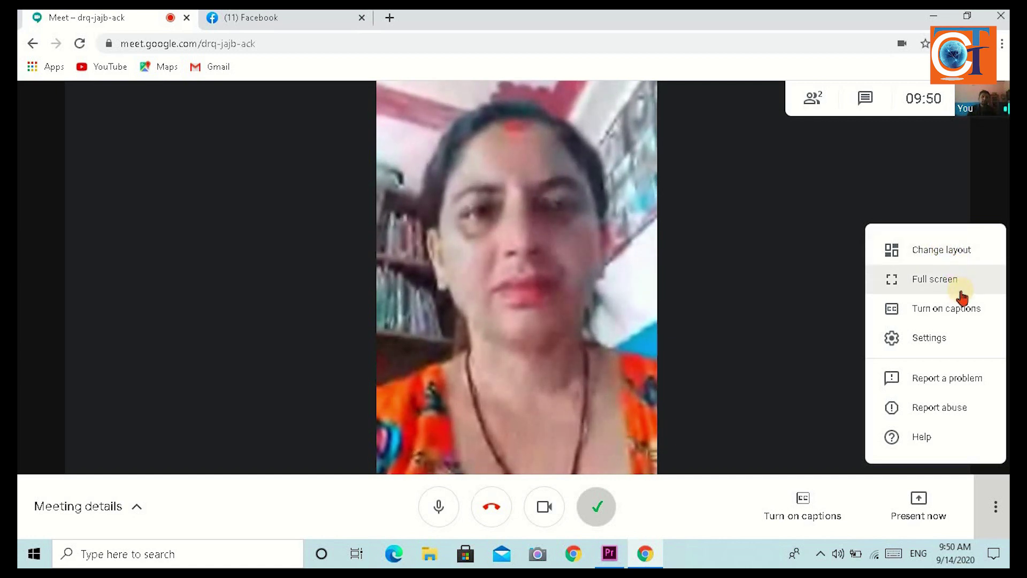
pyautogui.click(934, 342)
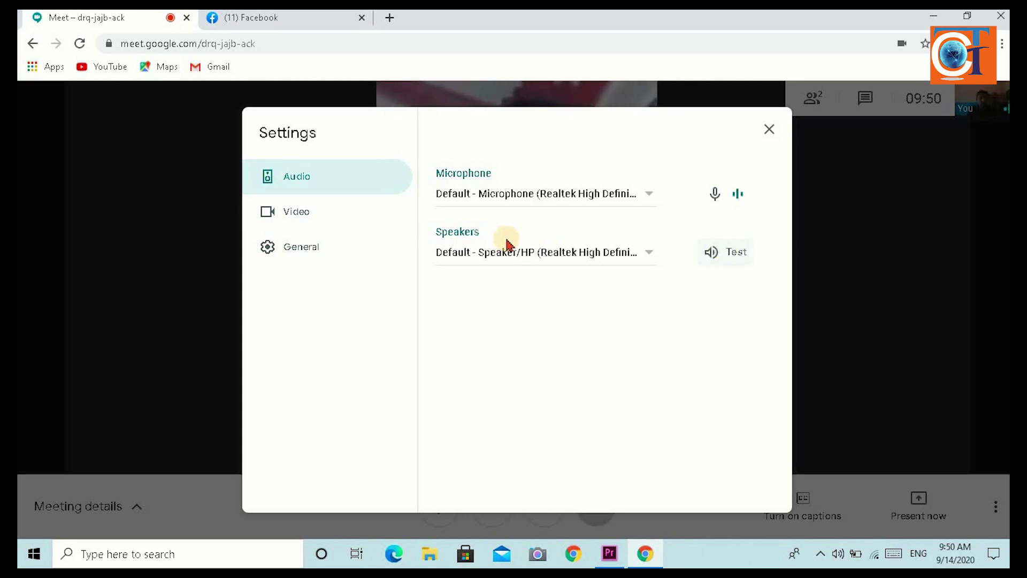
pyautogui.click(299, 213)
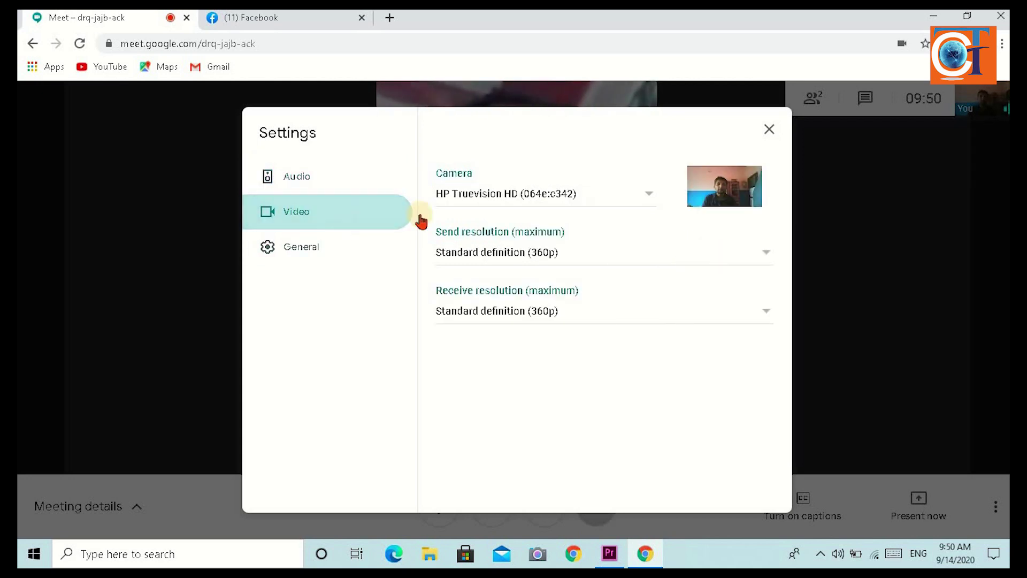
pyautogui.click(649, 196)
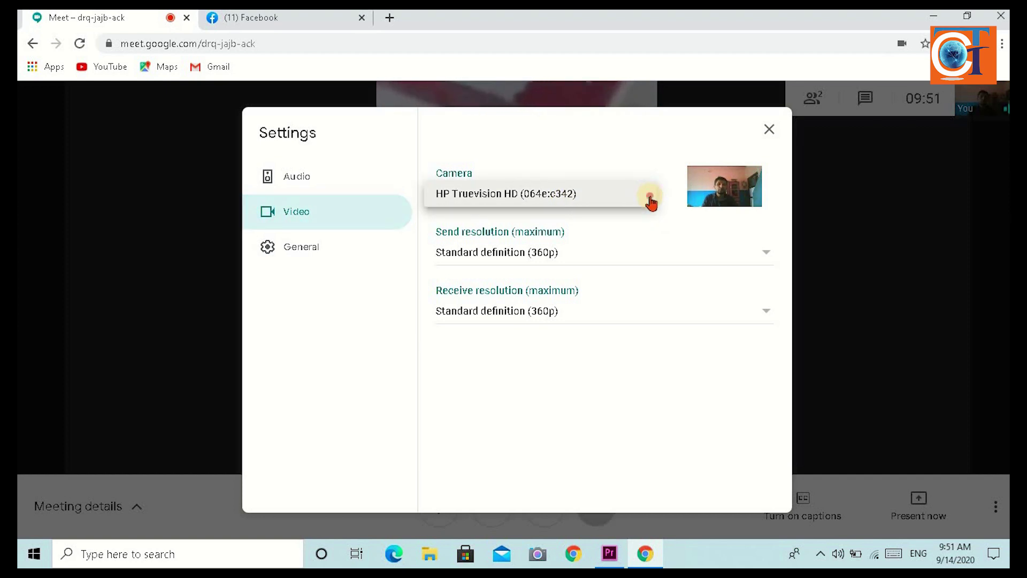
pyautogui.click(649, 199)
# Set the maximum send and receive resolutions to High definition (720p) and close the settings
pyautogui.click(766, 250)
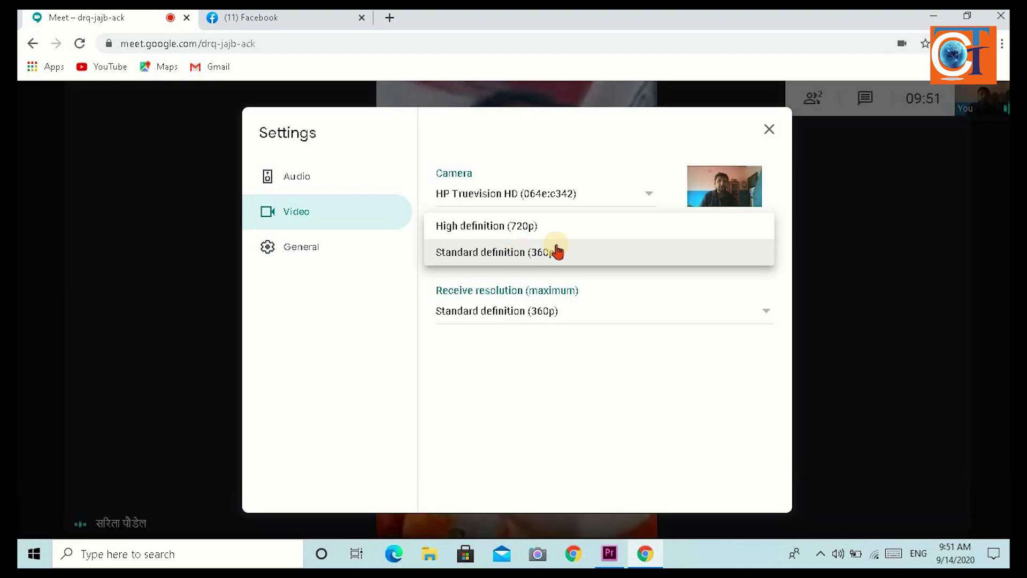
pyautogui.click(514, 226)
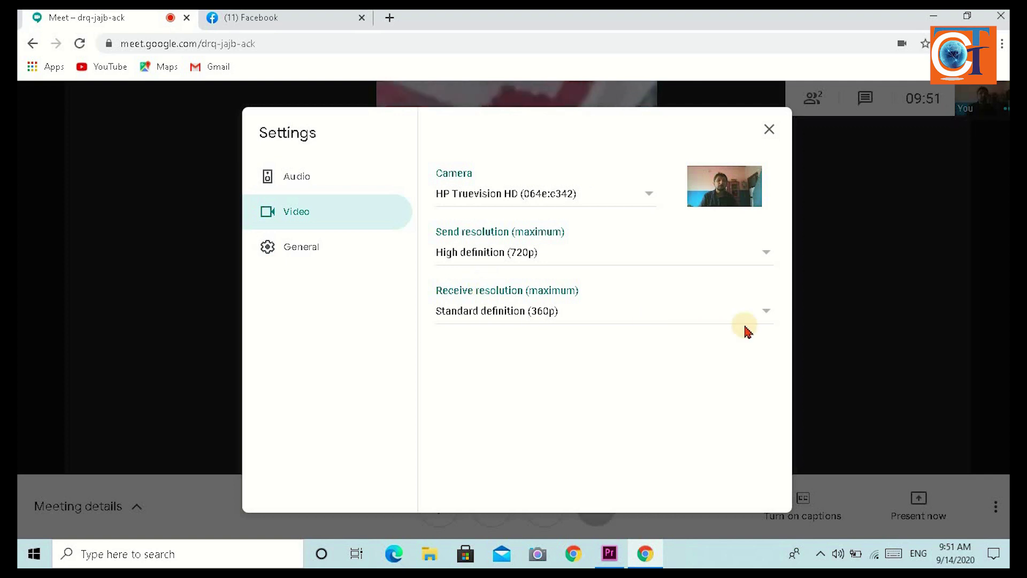
pyautogui.click(769, 315)
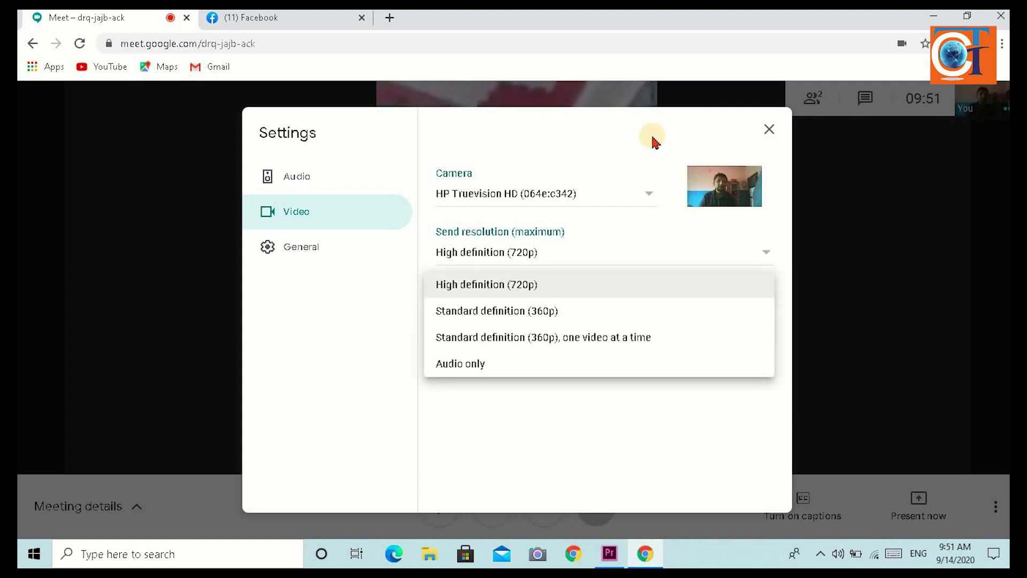
pyautogui.click(424, 340)
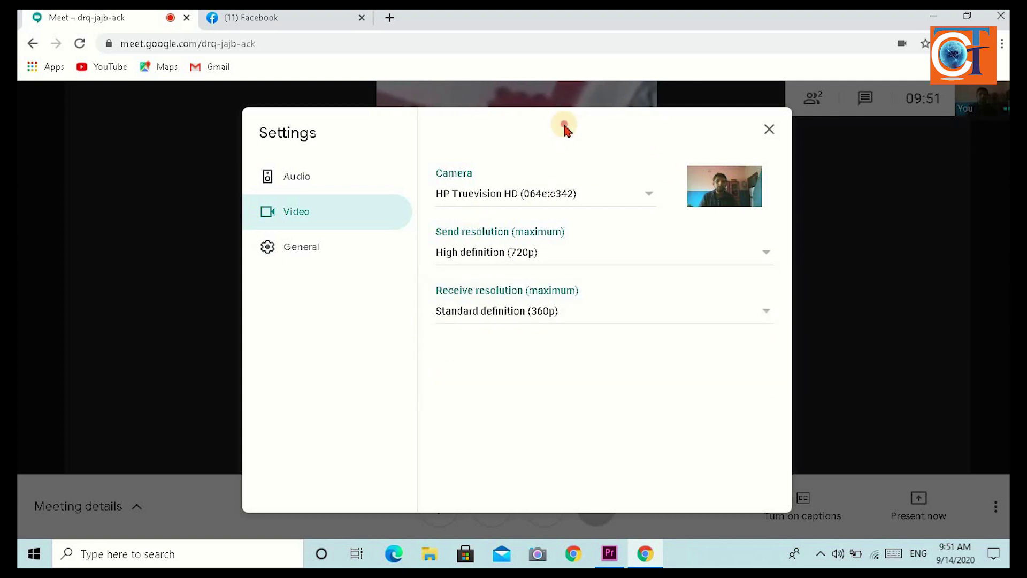
pyautogui.click(765, 313)
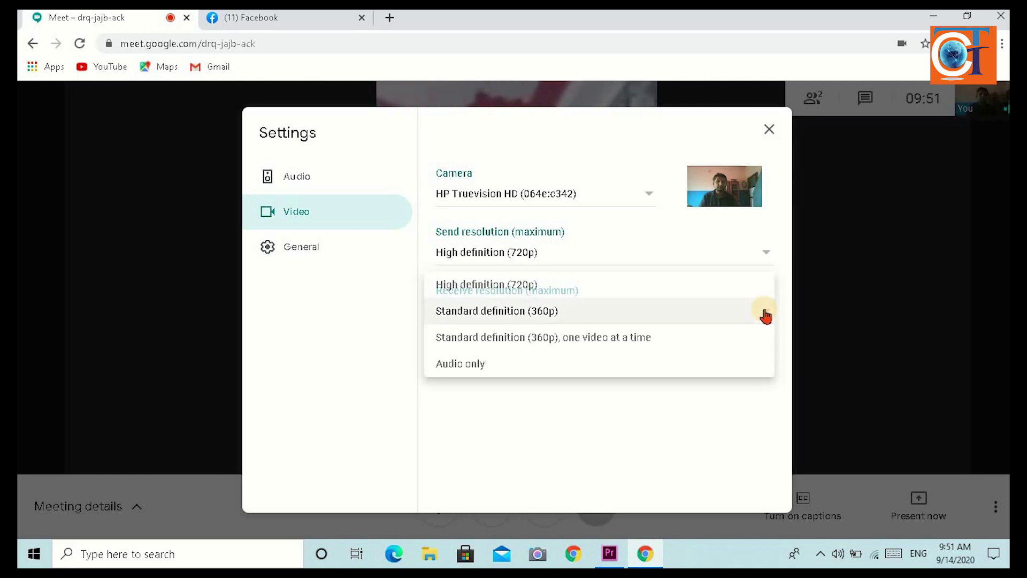
pyautogui.click(533, 292)
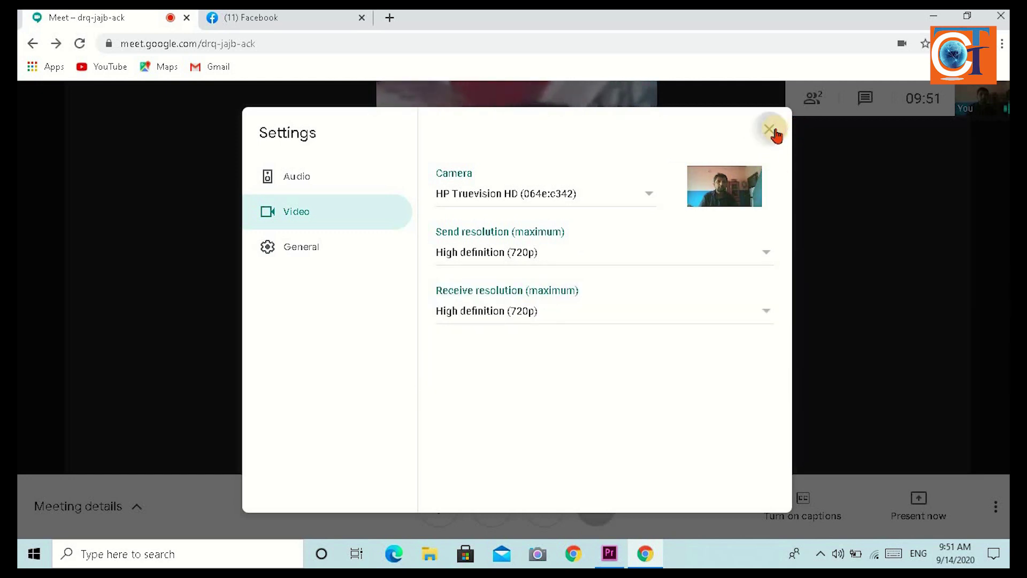
pyautogui.click(770, 131)
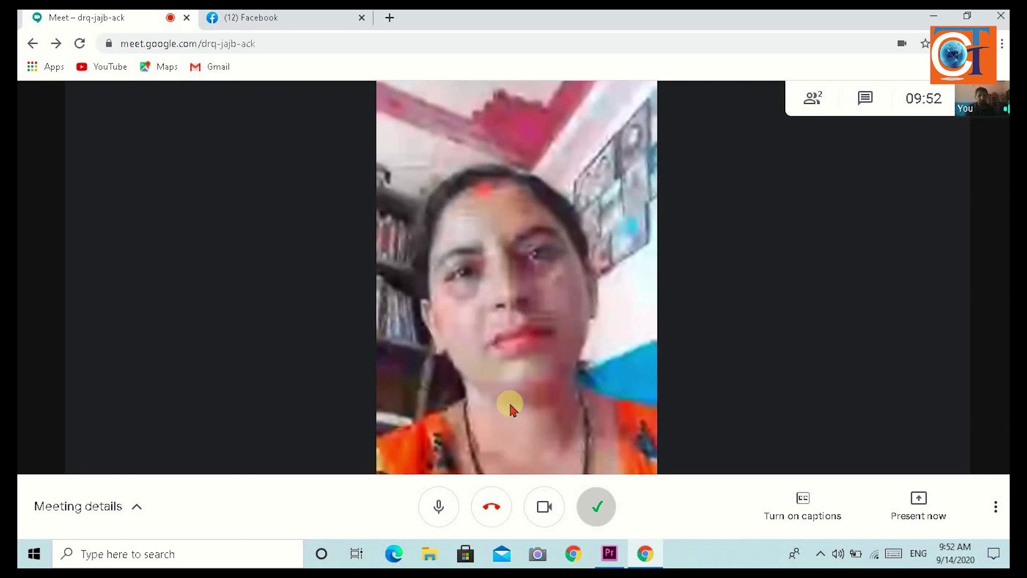
# Leave the meeting and move the Class List panel out of view
pyautogui.click(491, 509)
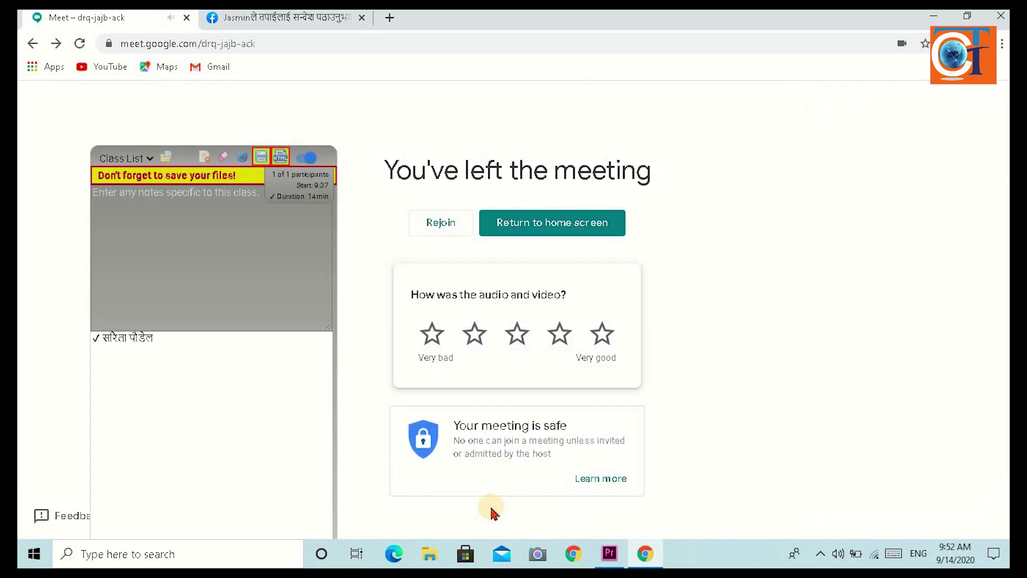
pyautogui.moveTo(233, 151); pyautogui.dragTo(147, 551)
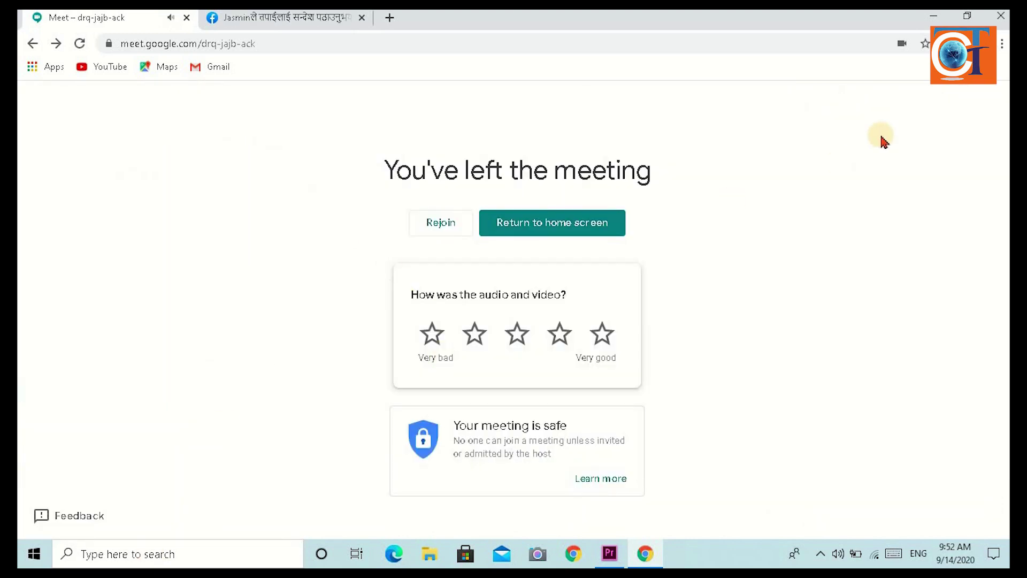